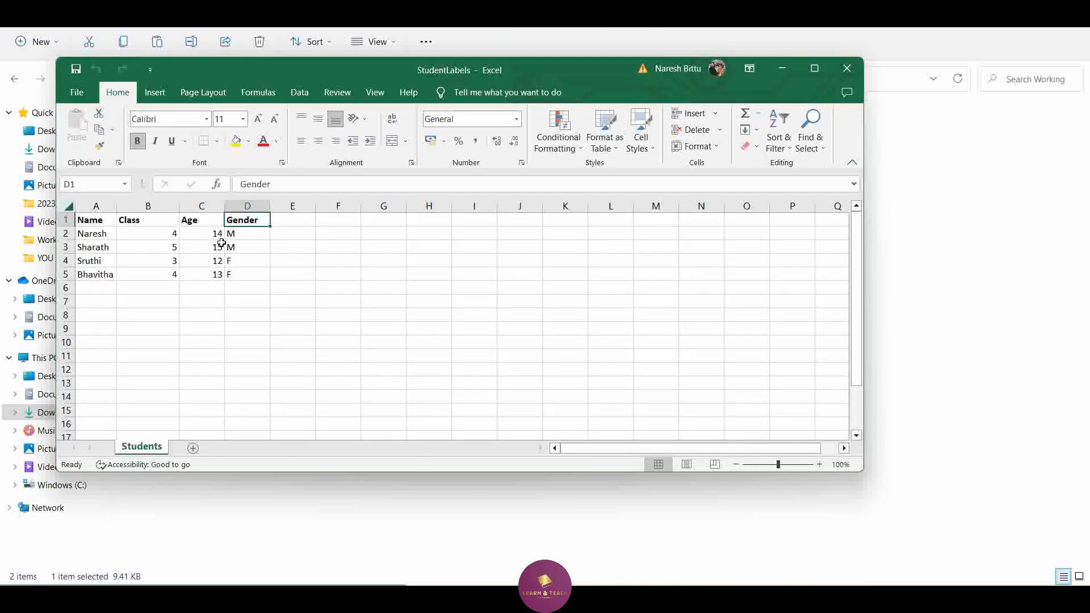
Examine the Gender values in the StudentLabels workbook and close it
left_click(256, 235)
left_click(253, 249)
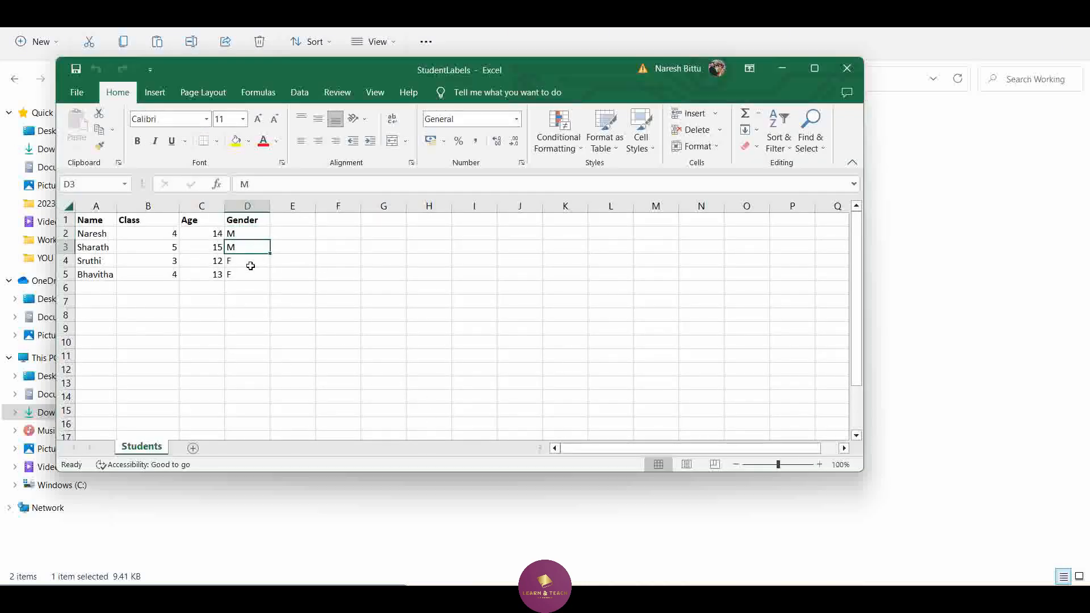
left_click(250, 266)
left_click(249, 274)
left_click(846, 69)
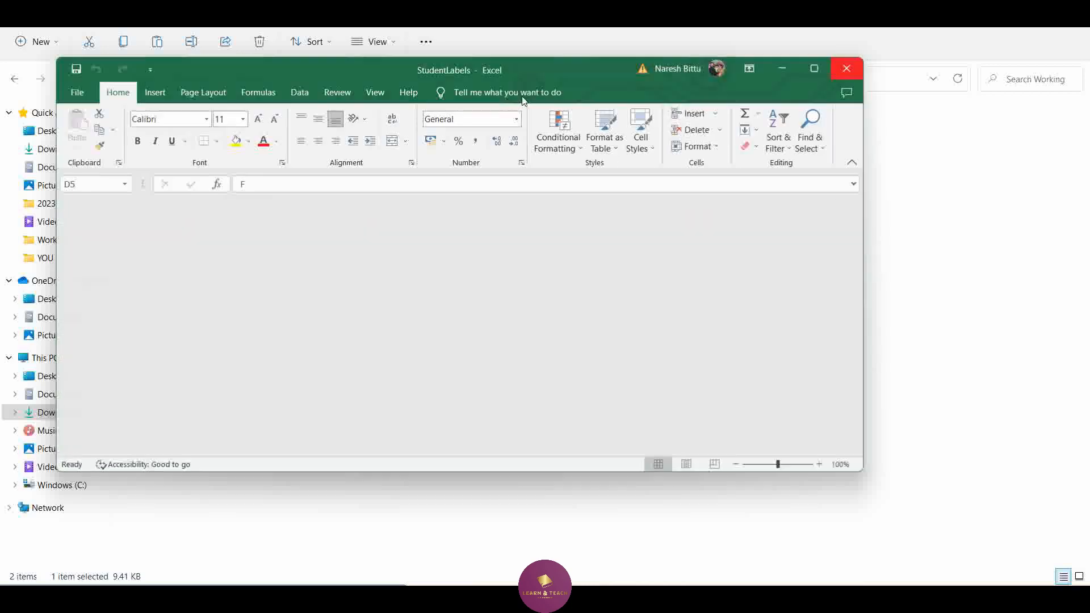
Open the StudentValues workbook, examine how the Gender column is coded and close it
double_click(191, 154)
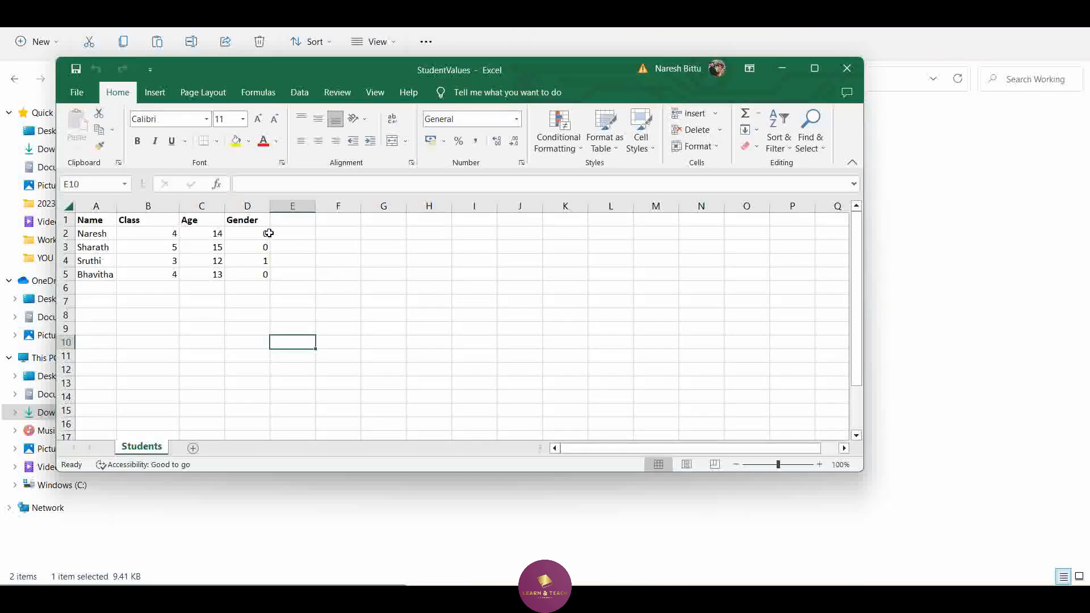
left_click(266, 233)
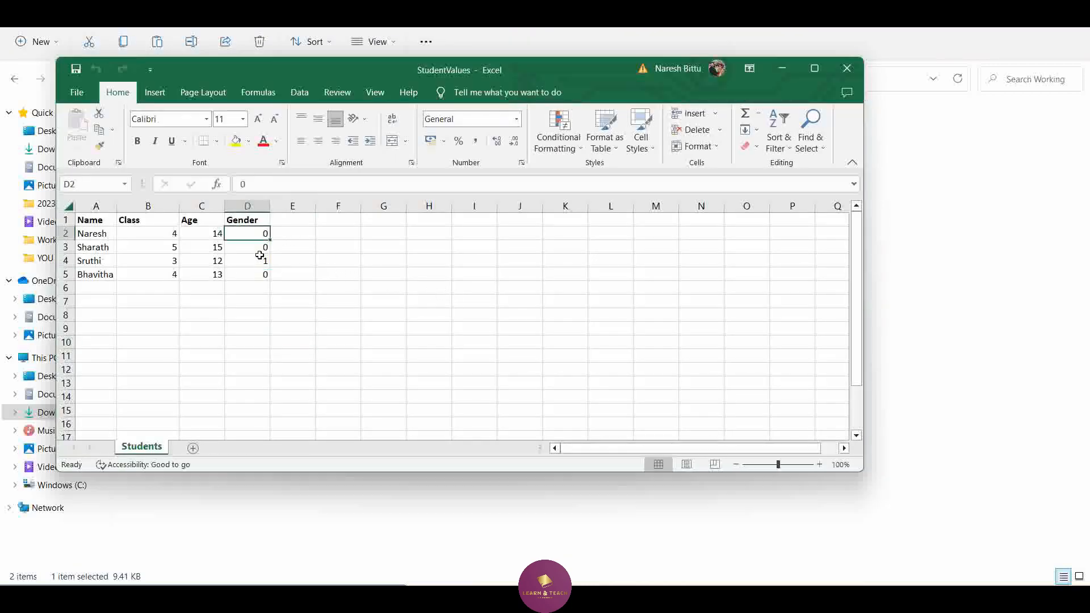
left_click(261, 248)
left_click(260, 275)
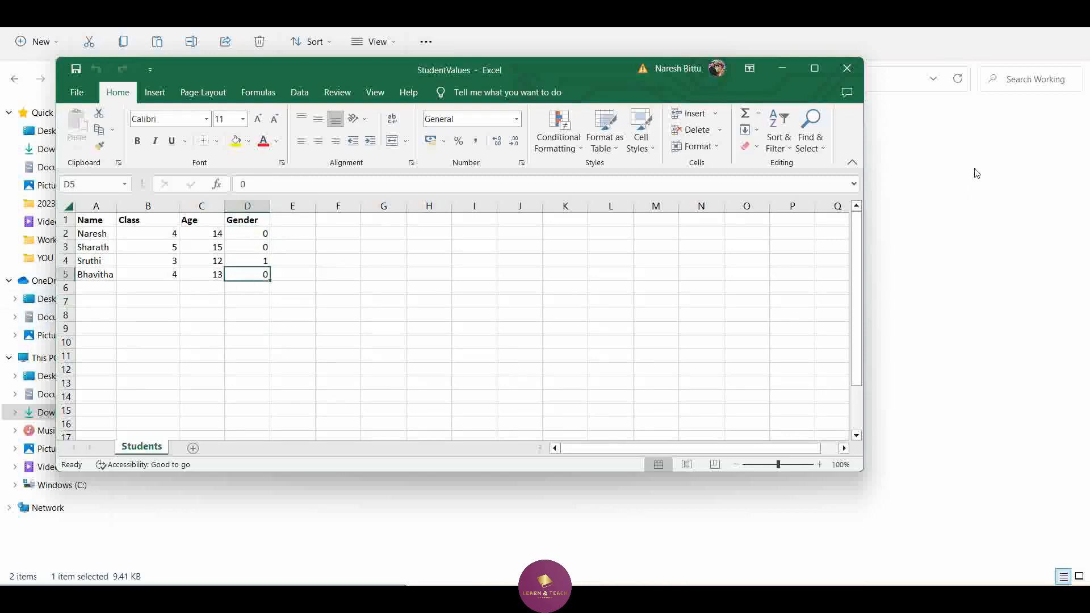
left_click(848, 69)
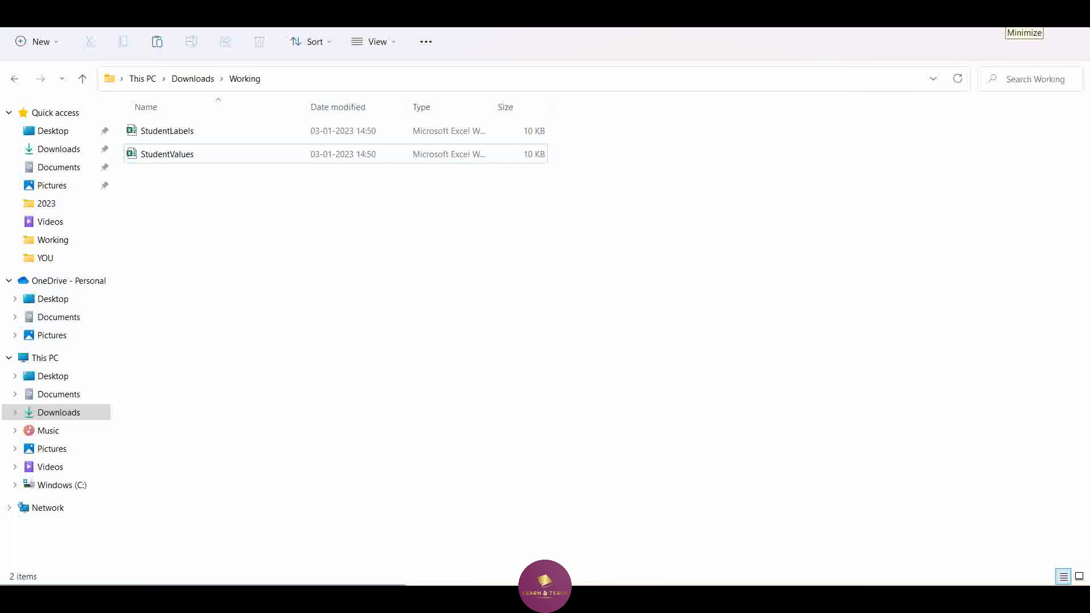
Switch to Power Apps and create a new dataflow named StudentLabels in the Sales Trial environment
left_click(1017, 15)
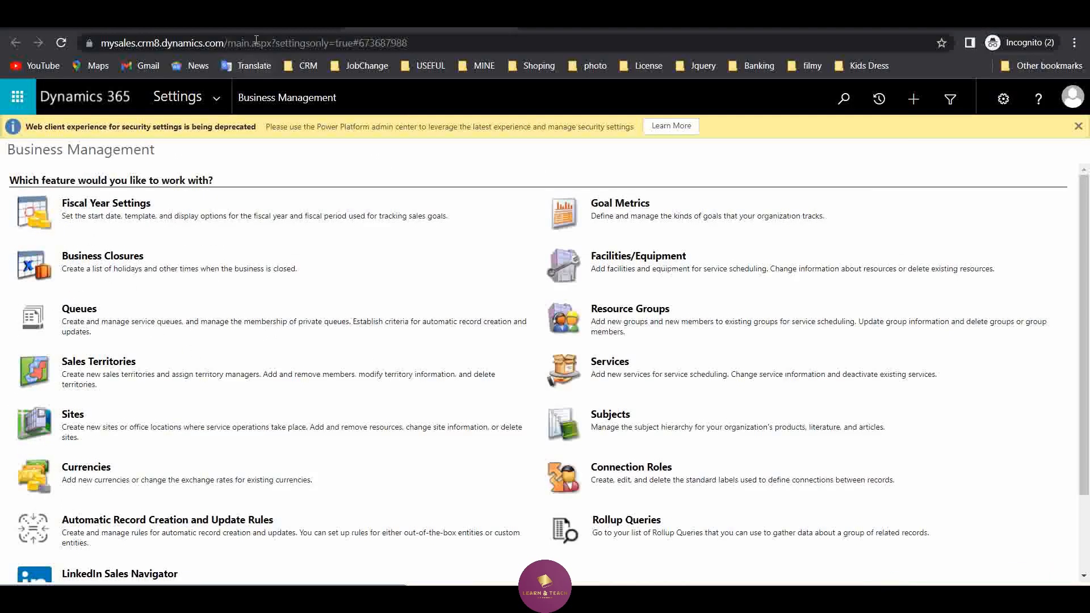
left_click(260, 19)
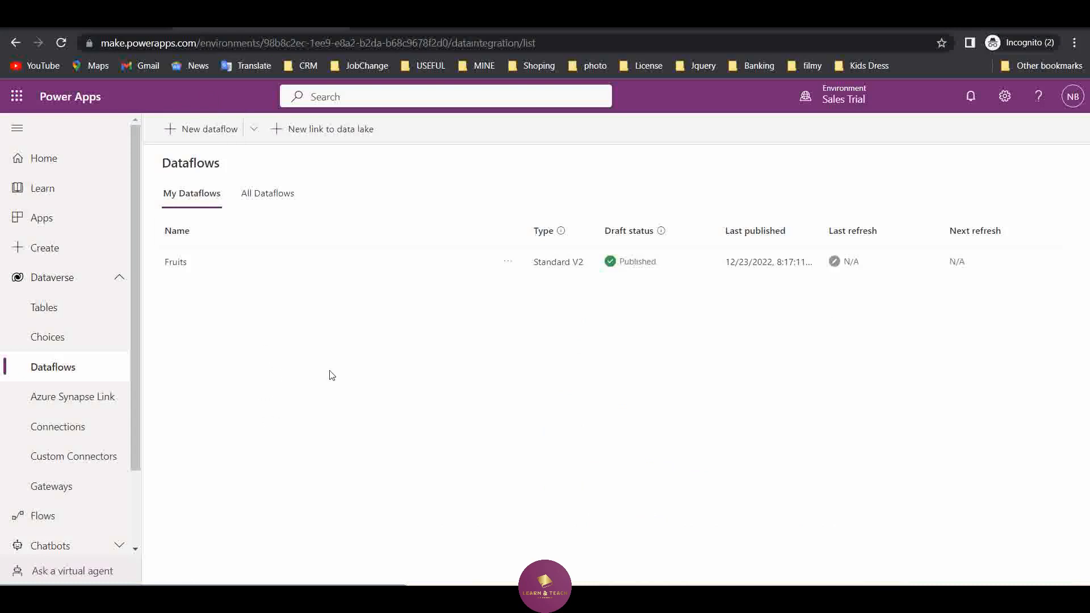
left_click(213, 133)
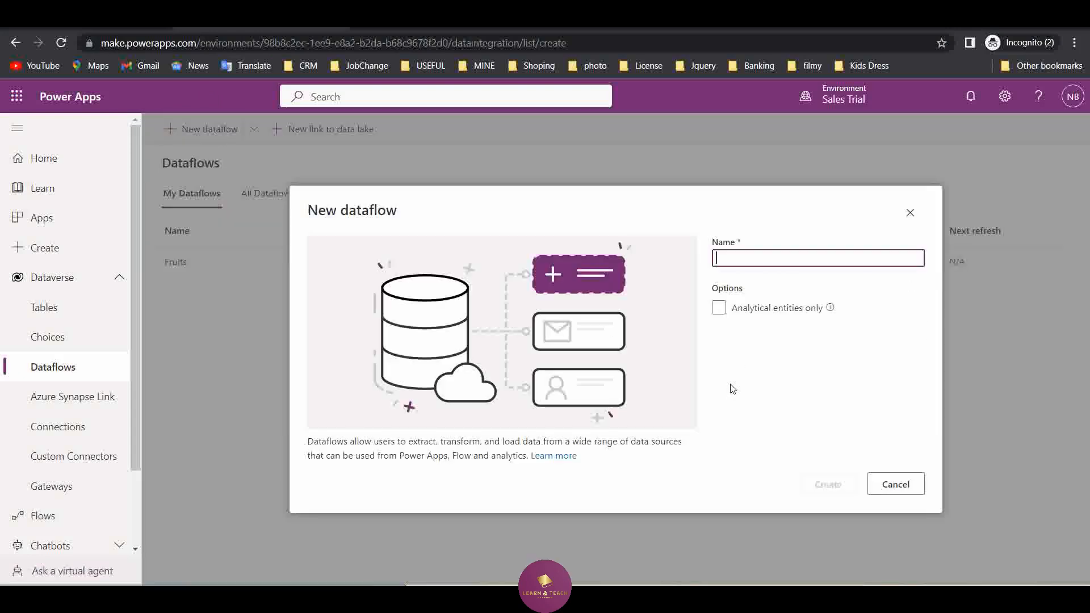
type("St")
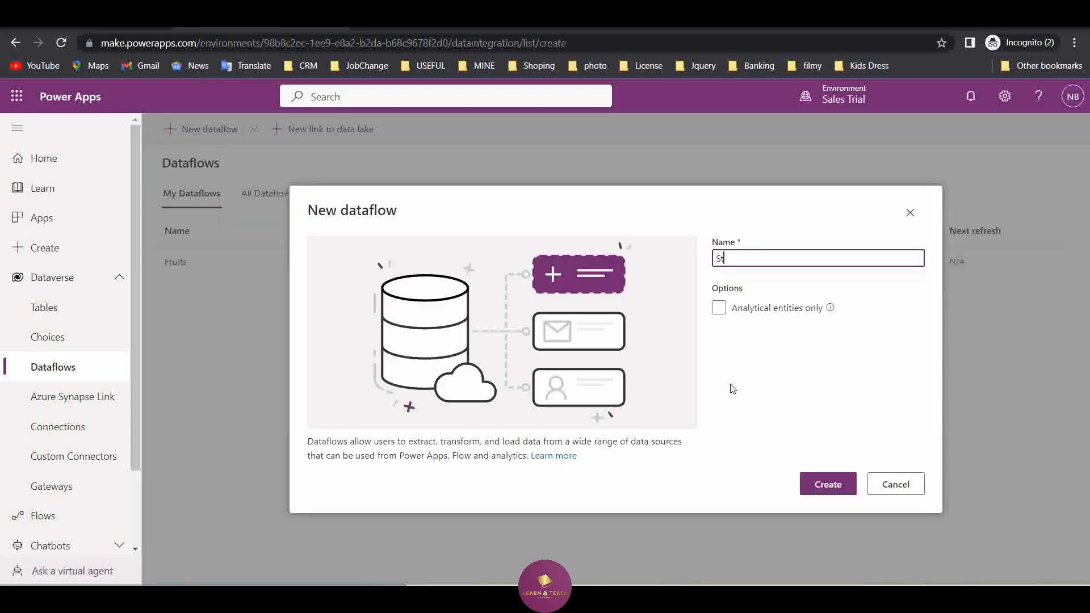
type("udentLa")
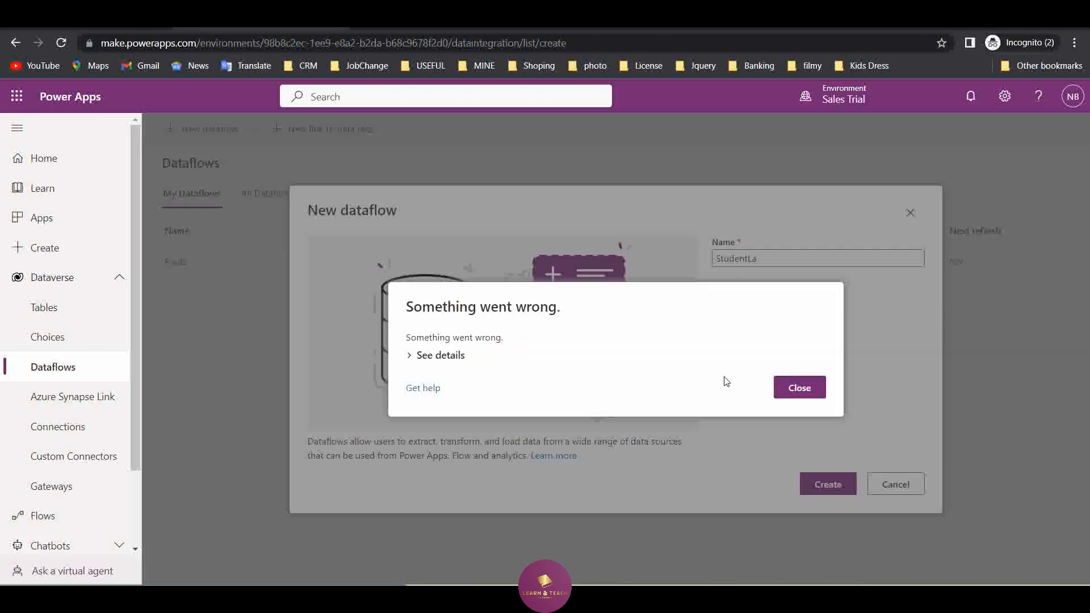
left_click(797, 387)
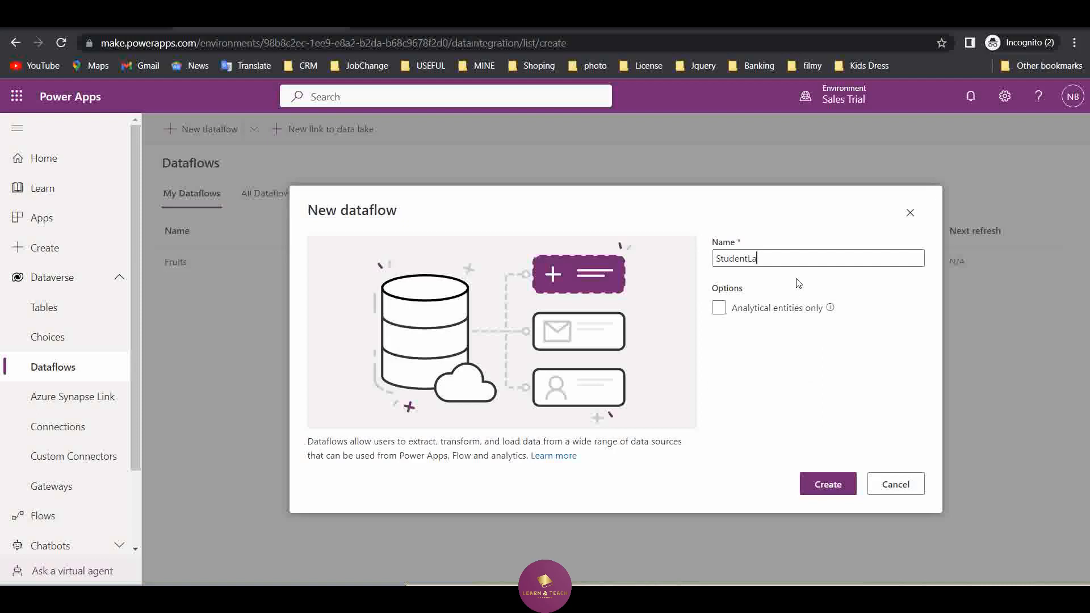
left_click(827, 486)
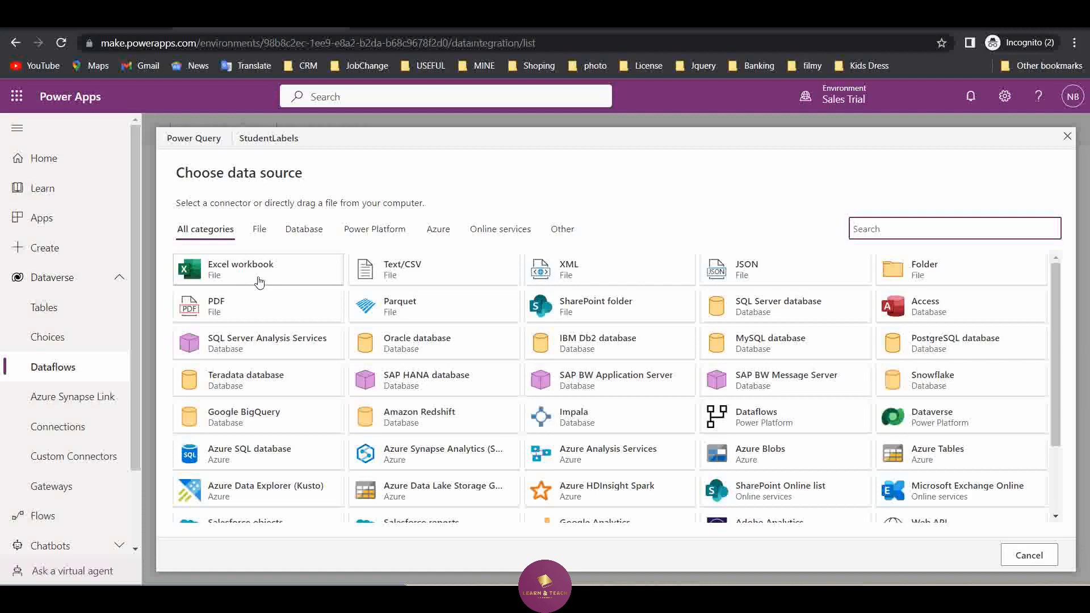
Use an Excel workbook as the data source and upload the StudentLabels file from the Working folder
left_click(259, 282)
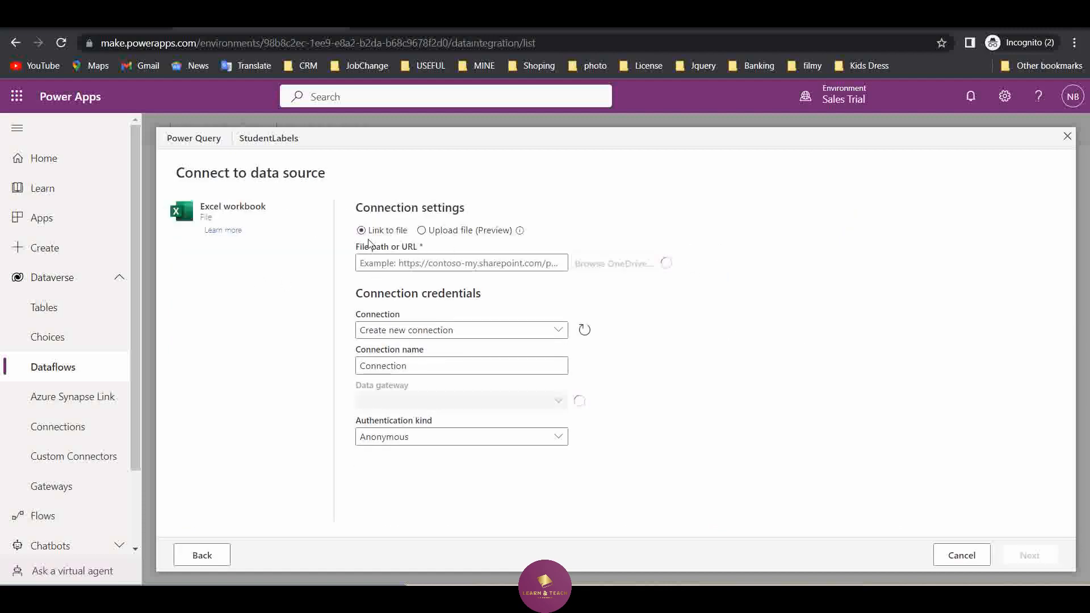
left_click(420, 232)
left_click(511, 294)
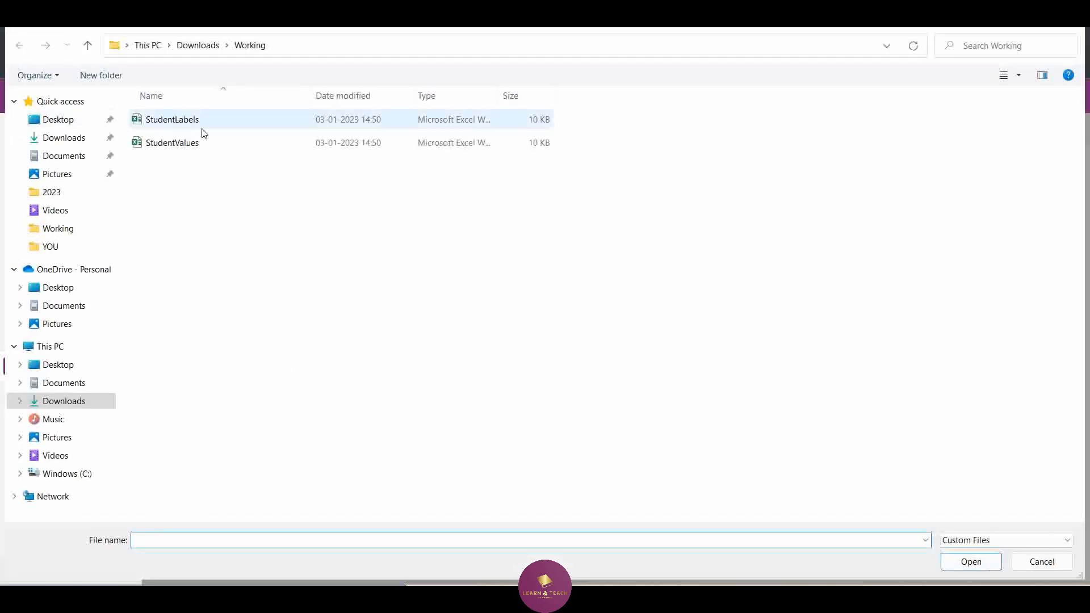
left_click(203, 129)
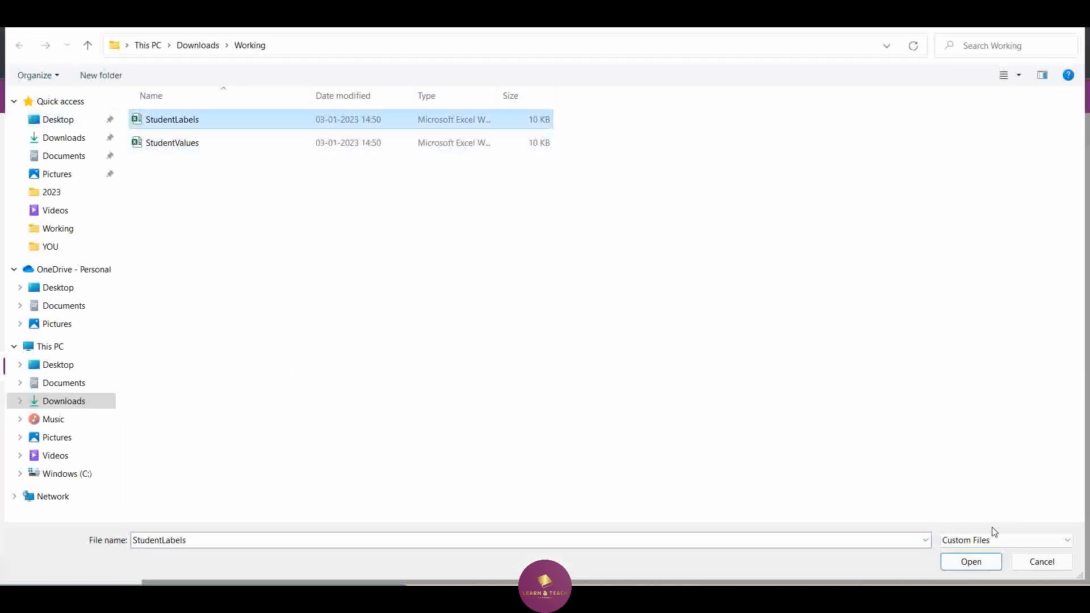
left_click(971, 561)
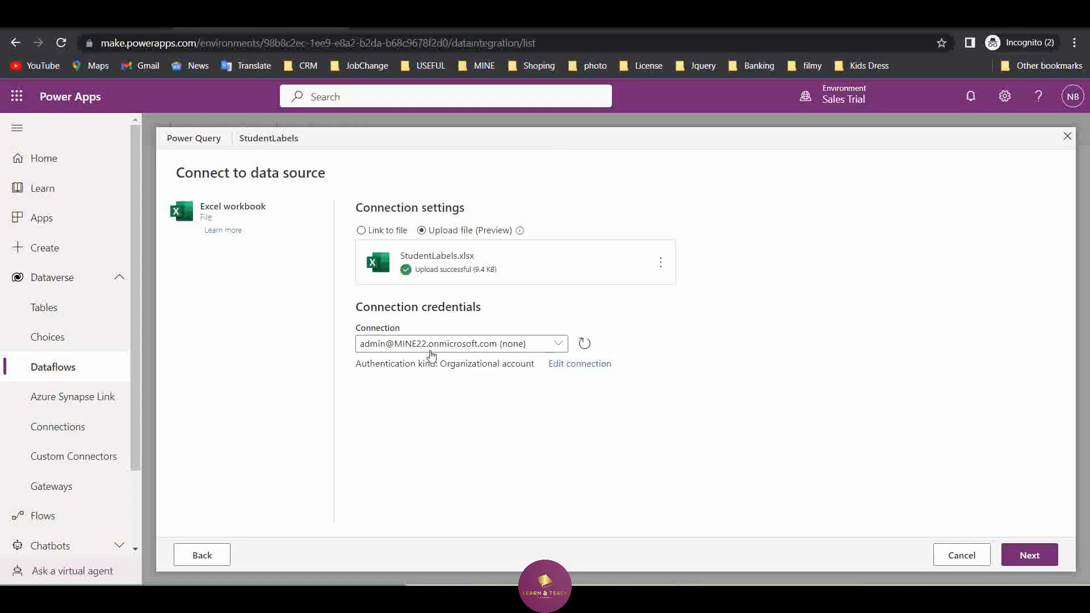
Sign in to the workbook connection with the organizational account and continue to choosing the data
left_click(574, 365)
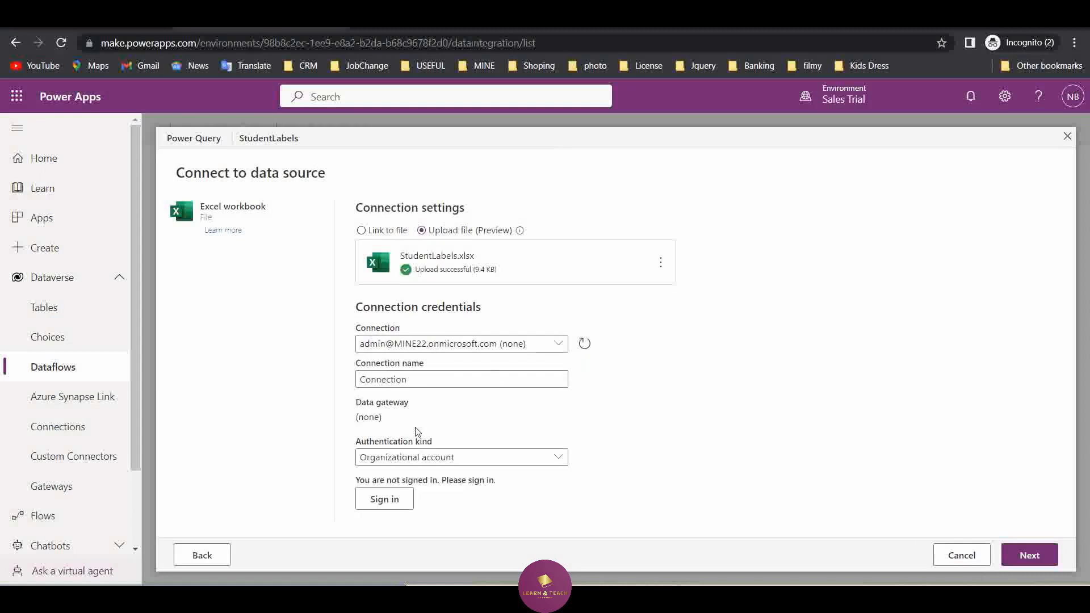
left_click(385, 500)
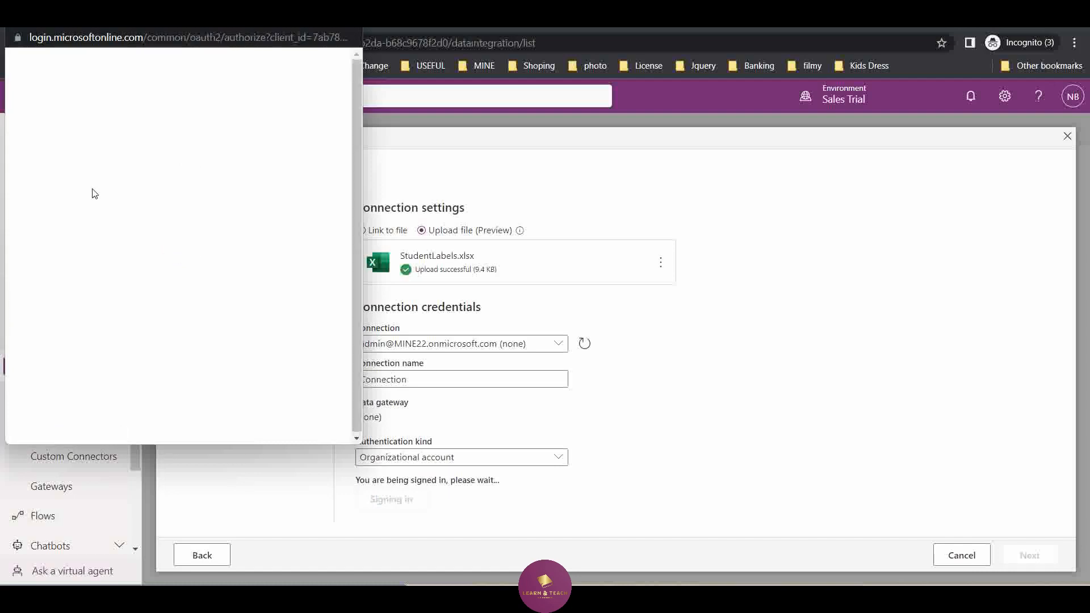
left_click(151, 211)
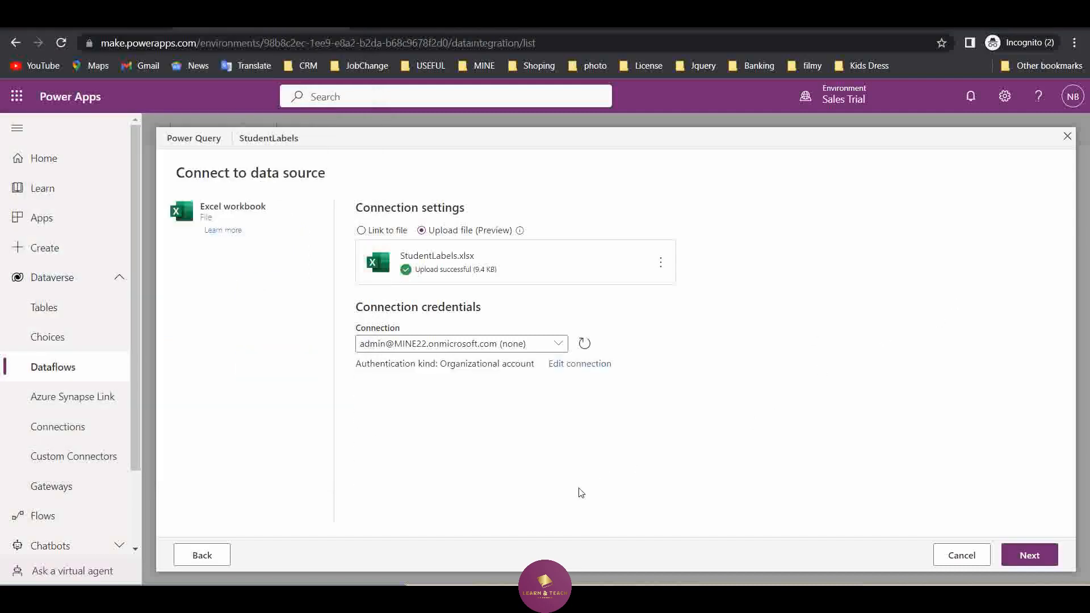
left_click(1041, 555)
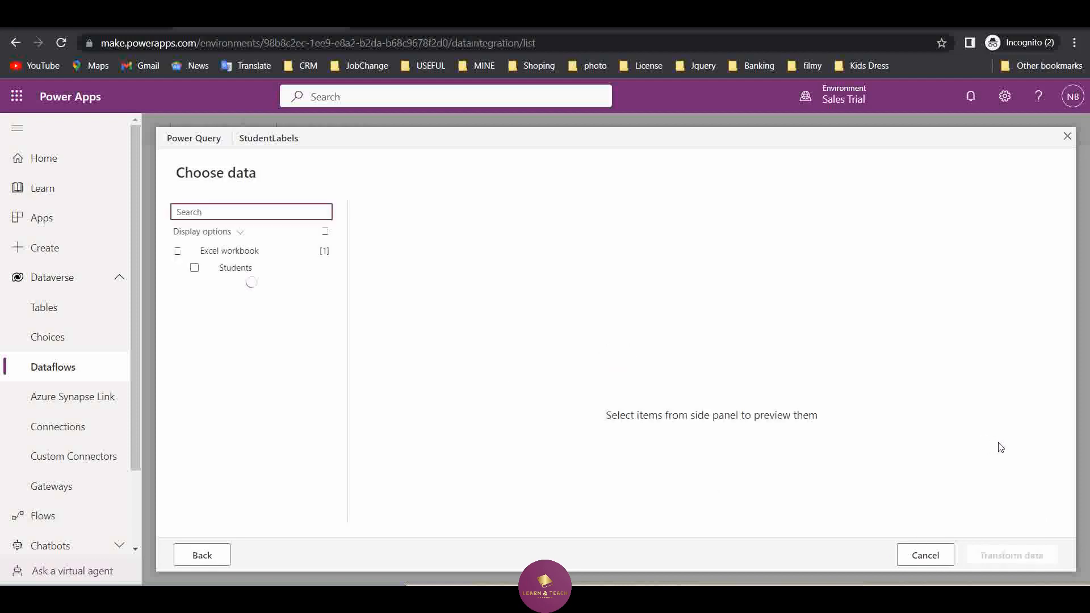
Select the Students sheet to preview it and check the existing Students list in Dynamics 365
left_click(245, 269)
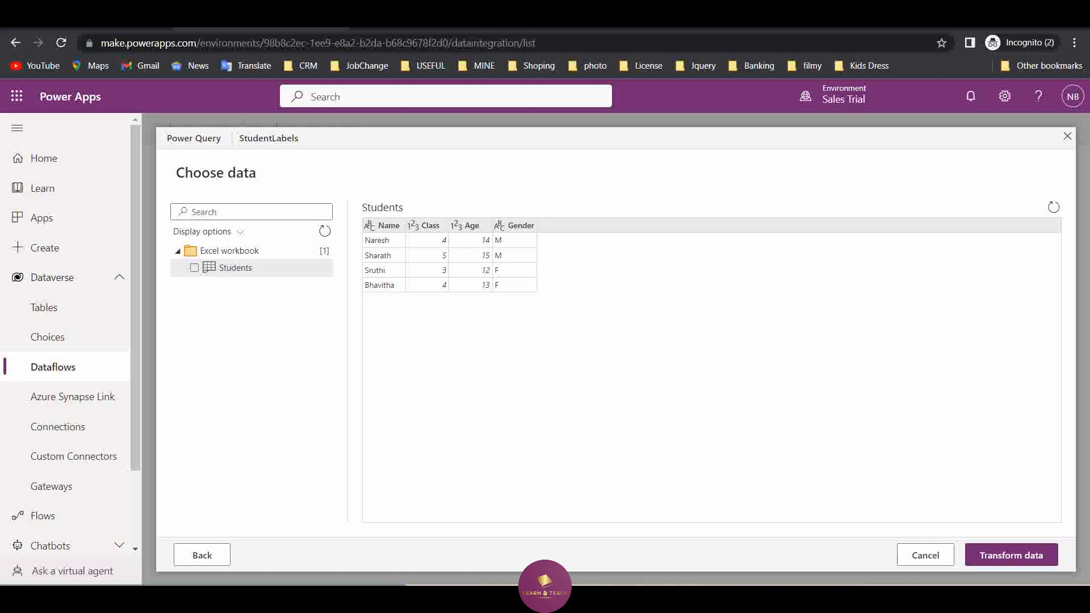
left_click(808, 520)
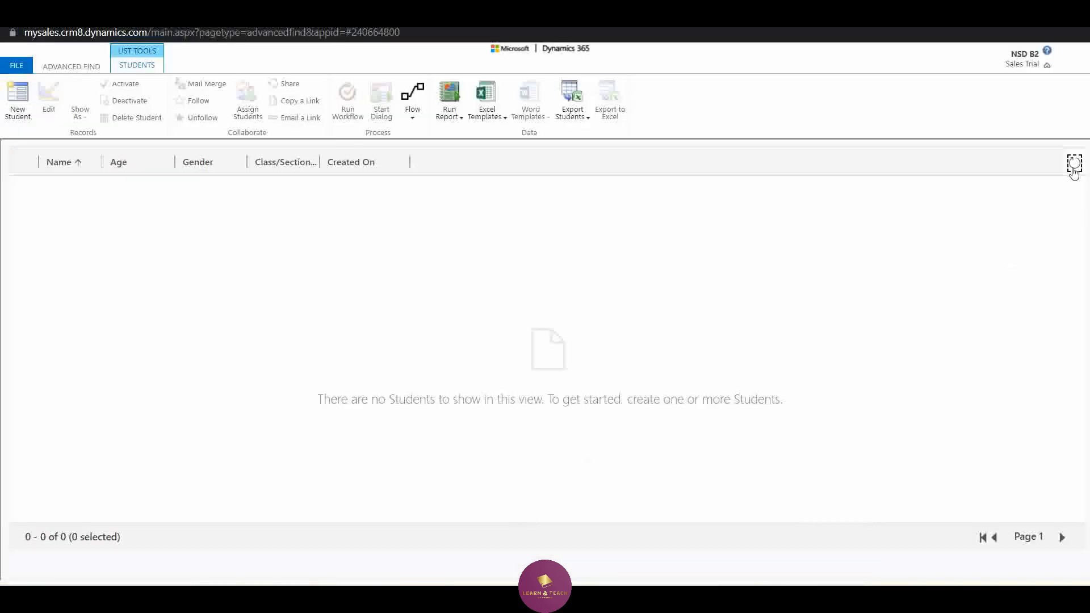
left_click(1012, 18)
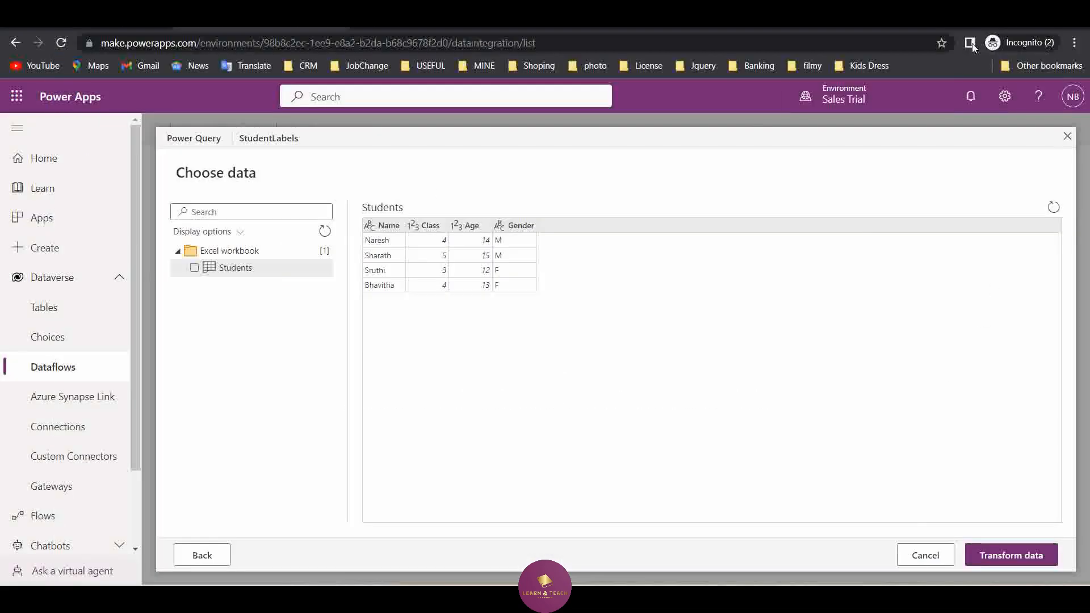
Proceed through the query editor to table mapping and load the Students query into the existing table b2_student
left_click(1034, 560)
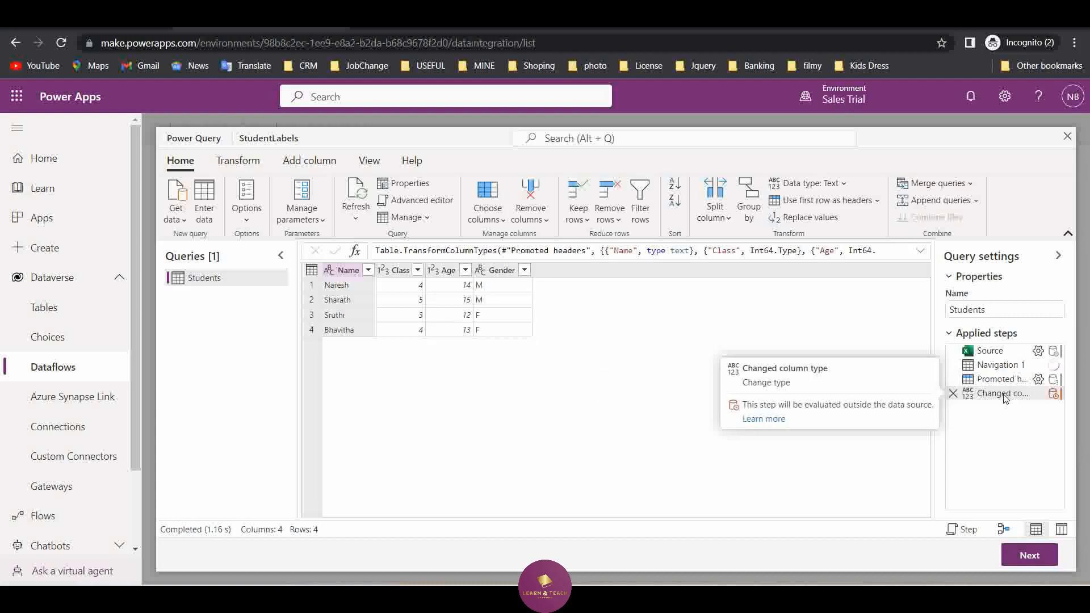
left_click(1051, 557)
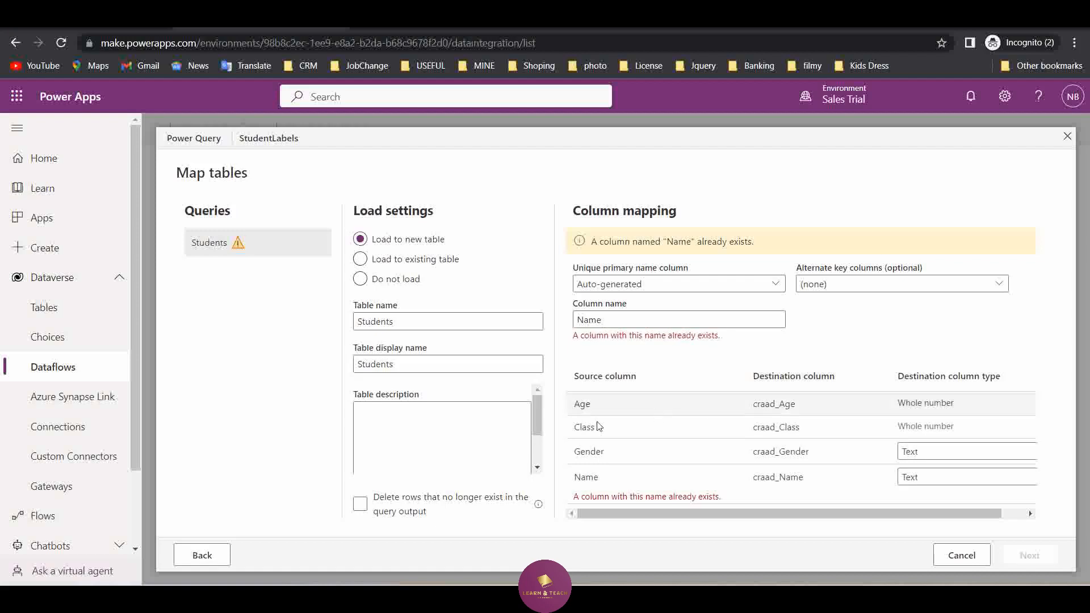
left_click(361, 507)
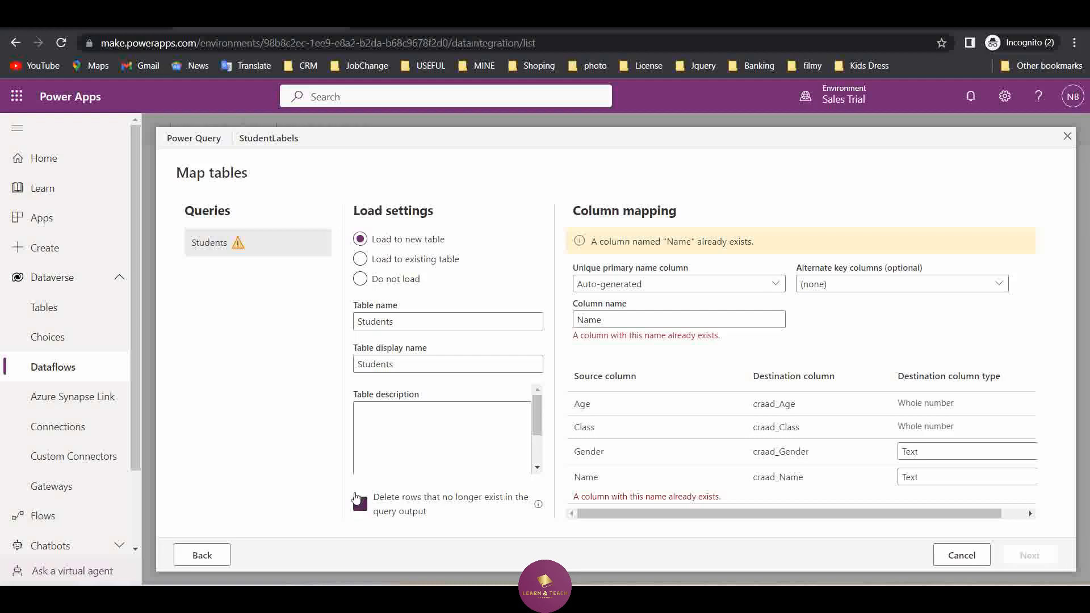
left_click(412, 262)
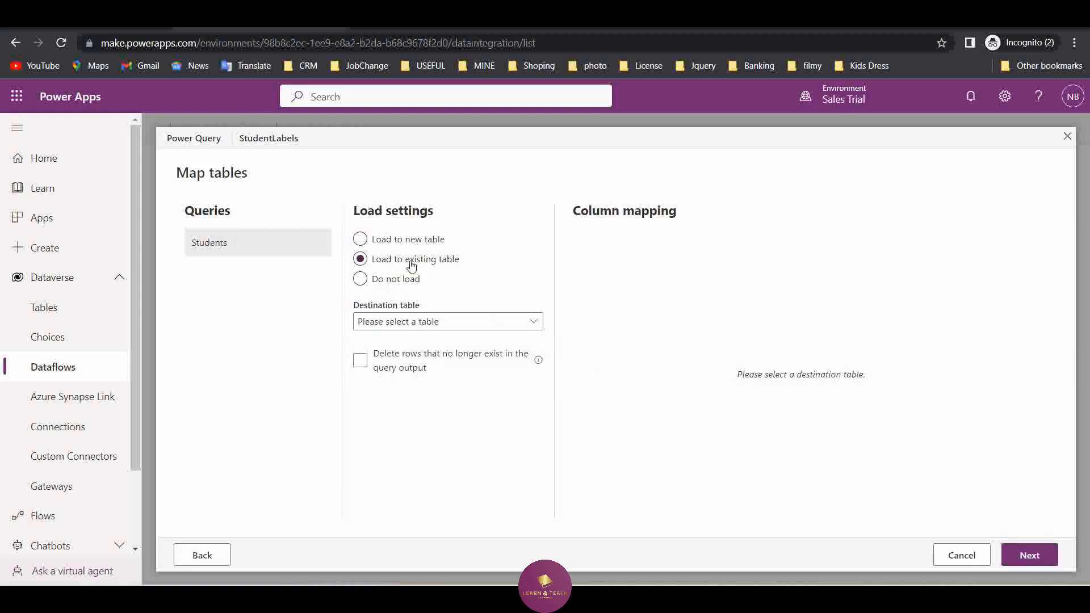
left_click(454, 323)
scroll(425, 437, "down", 6)
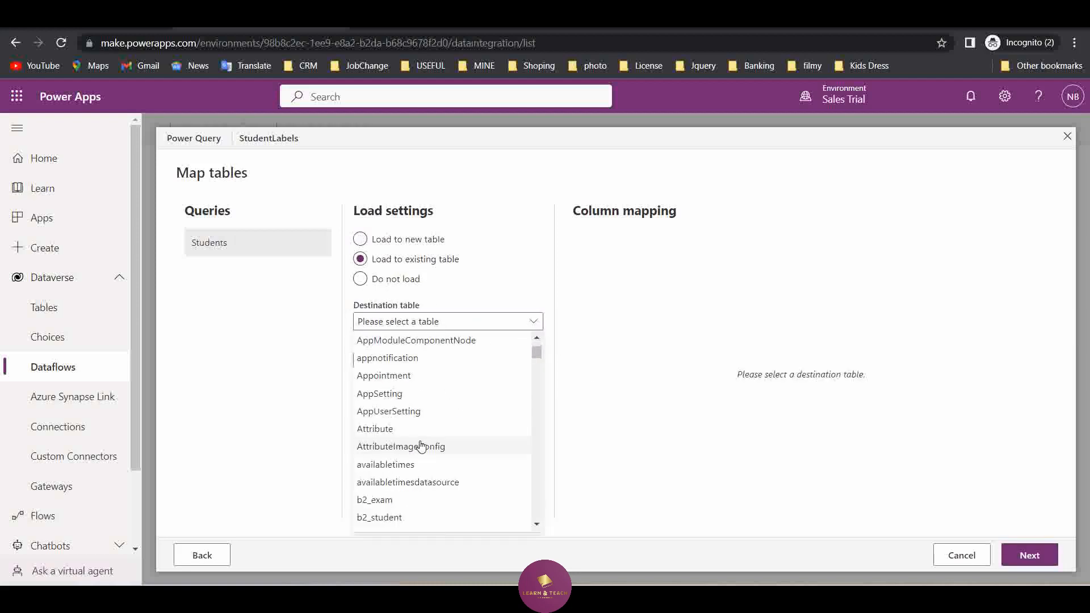
left_click(407, 445)
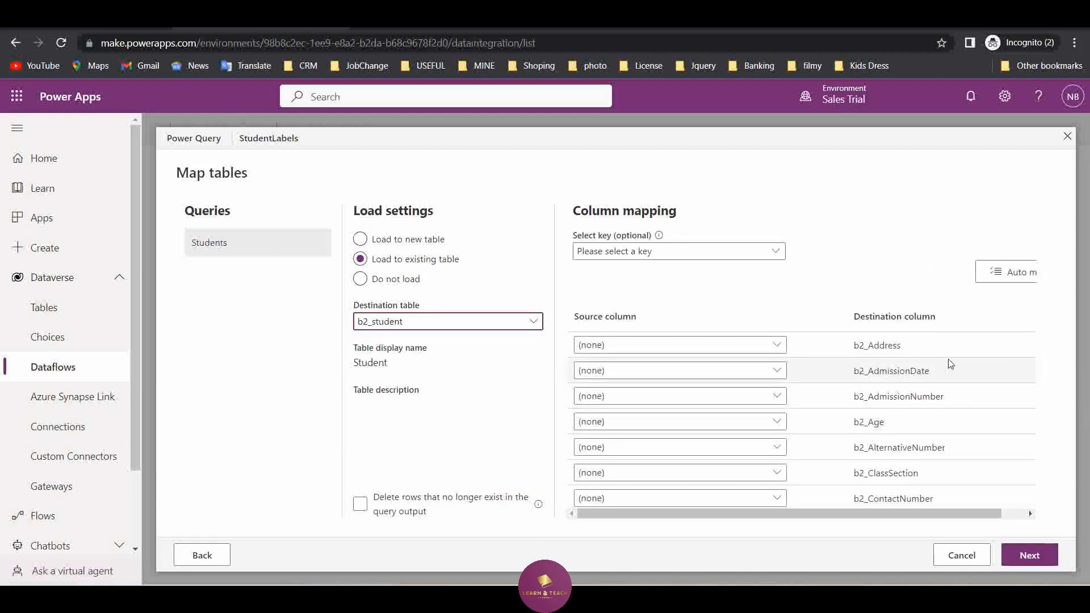
Map the source column Age to b2_Age and Class to b2_ClassSection
left_click(776, 422)
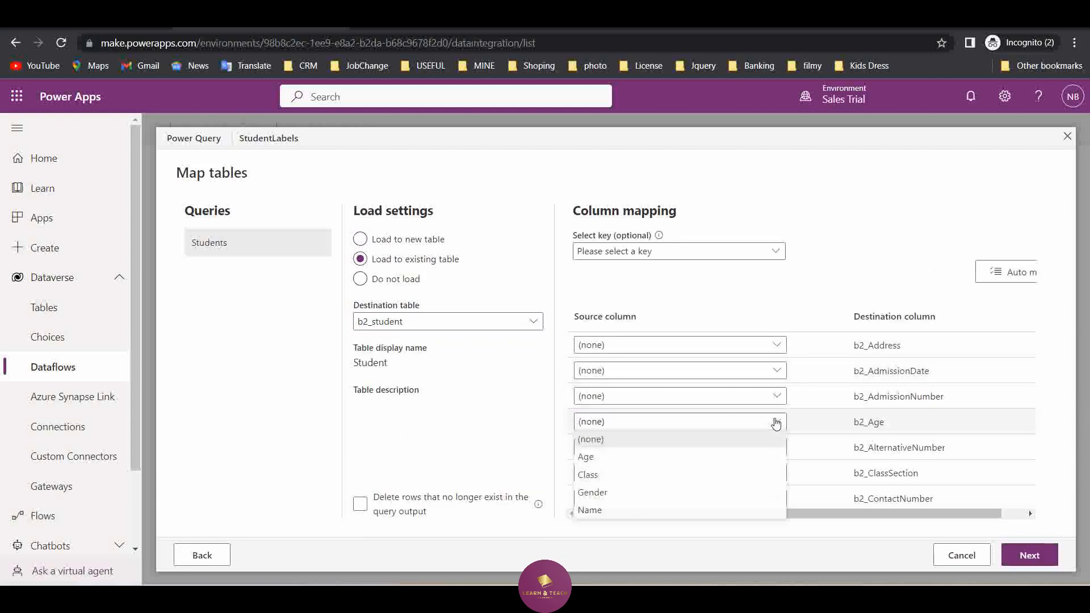
left_click(625, 457)
scroll(845, 397, "down", 2)
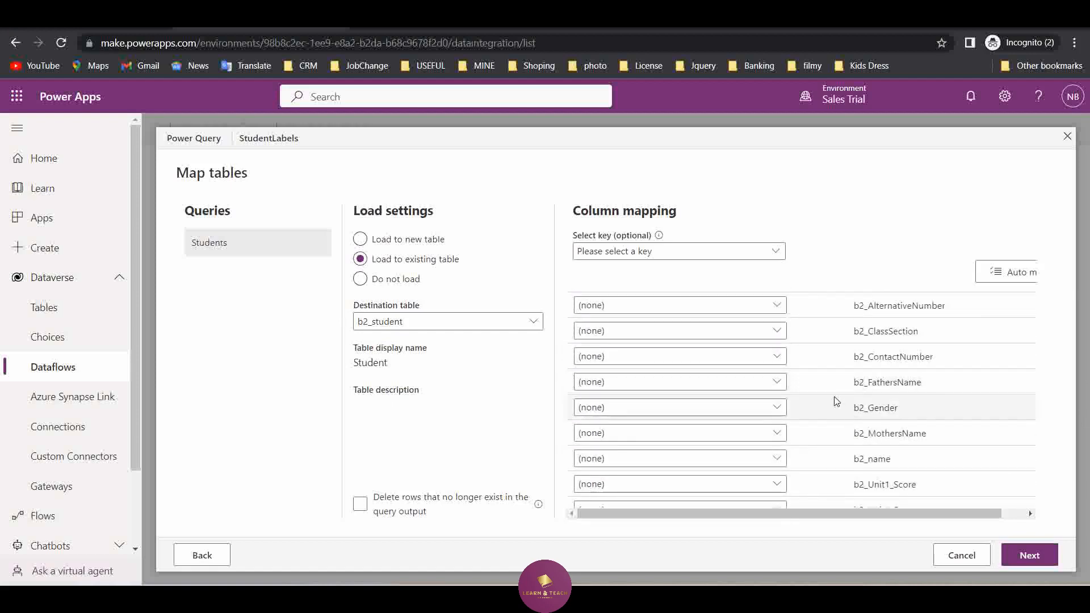
left_click(776, 331)
left_click(628, 385)
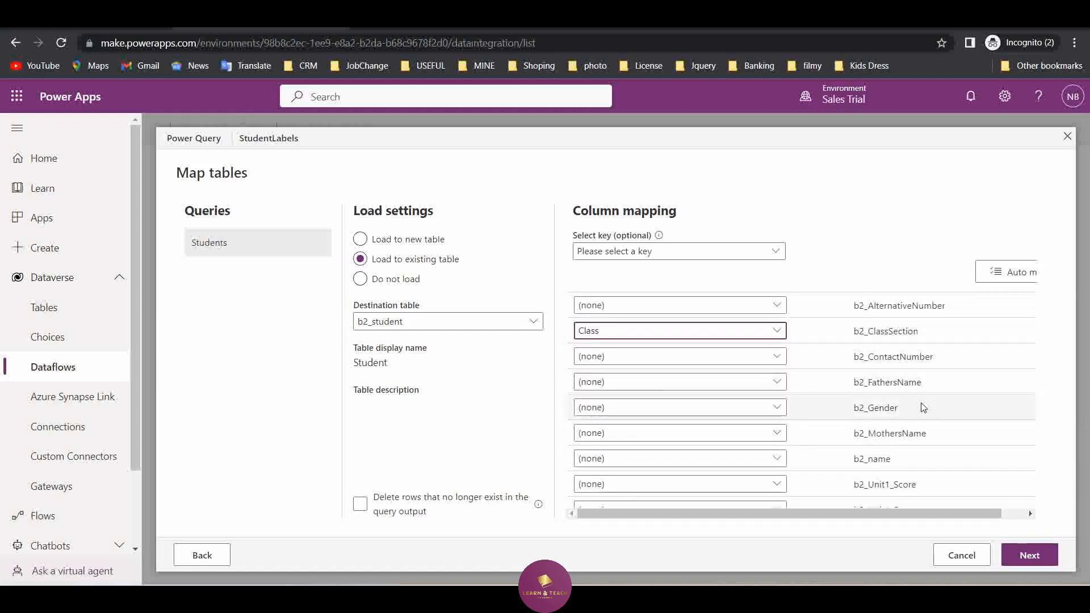
Map the source column Gender to b2_Gender and Name to b2_name, leaving the optional key unselected
left_click(776, 407)
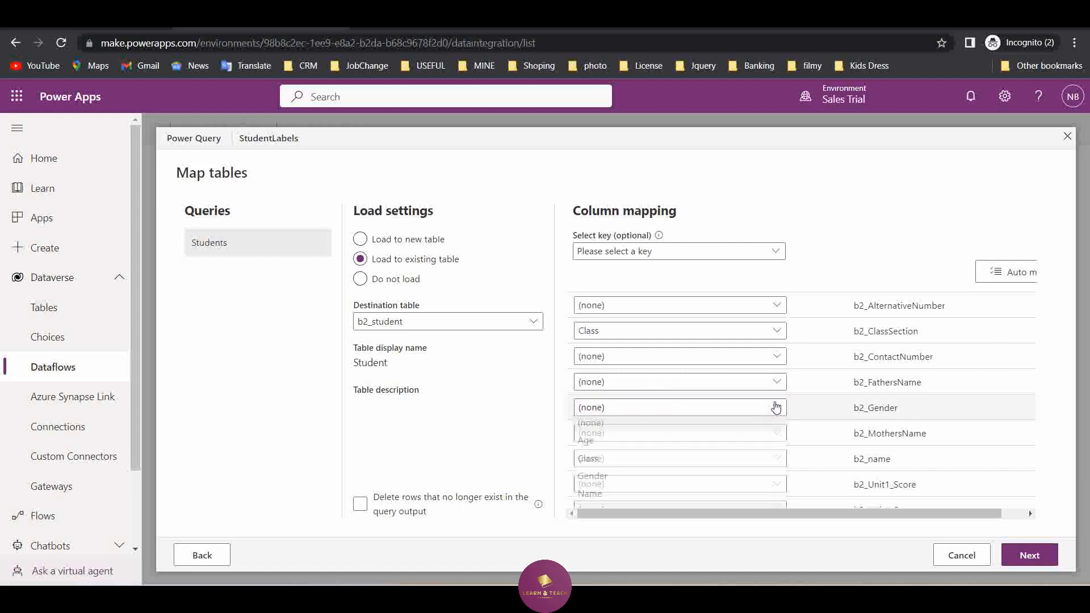
left_click(640, 478)
left_click(780, 460)
scroll(691, 494, "down", 2)
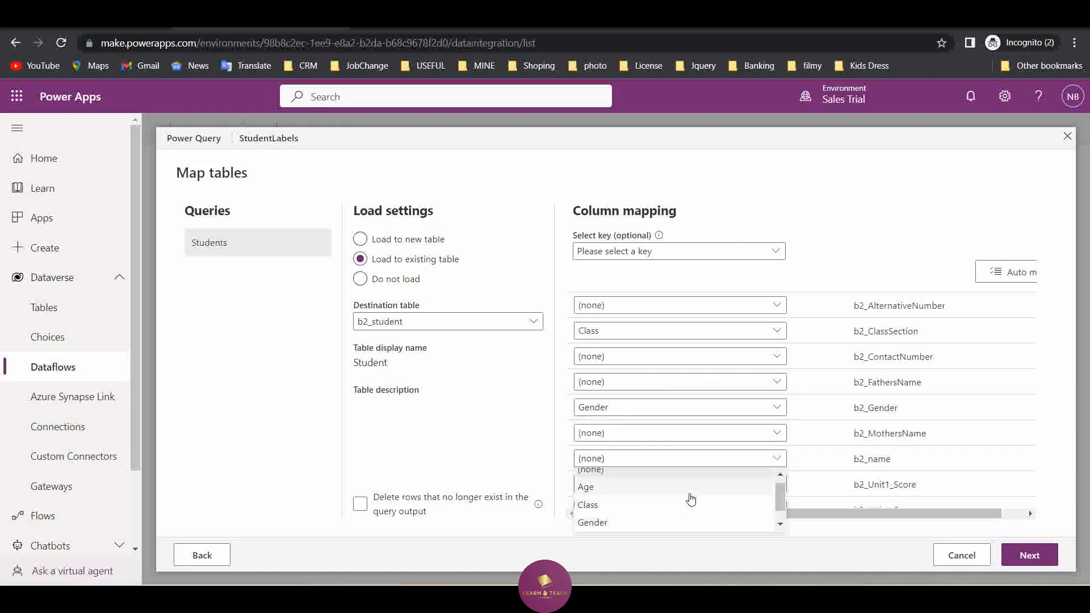
left_click(649, 524)
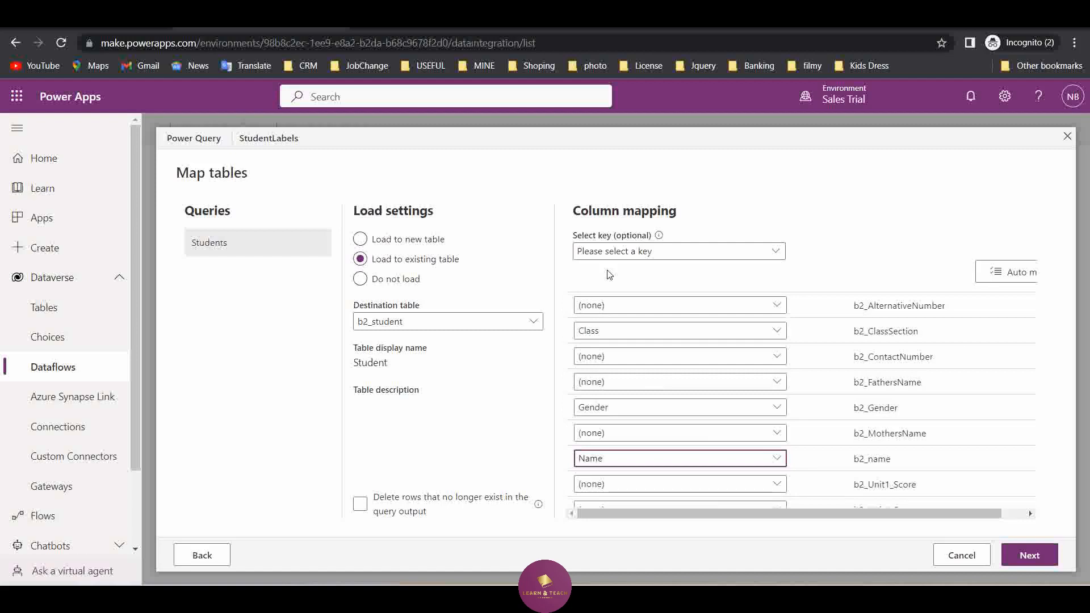
left_click(774, 252)
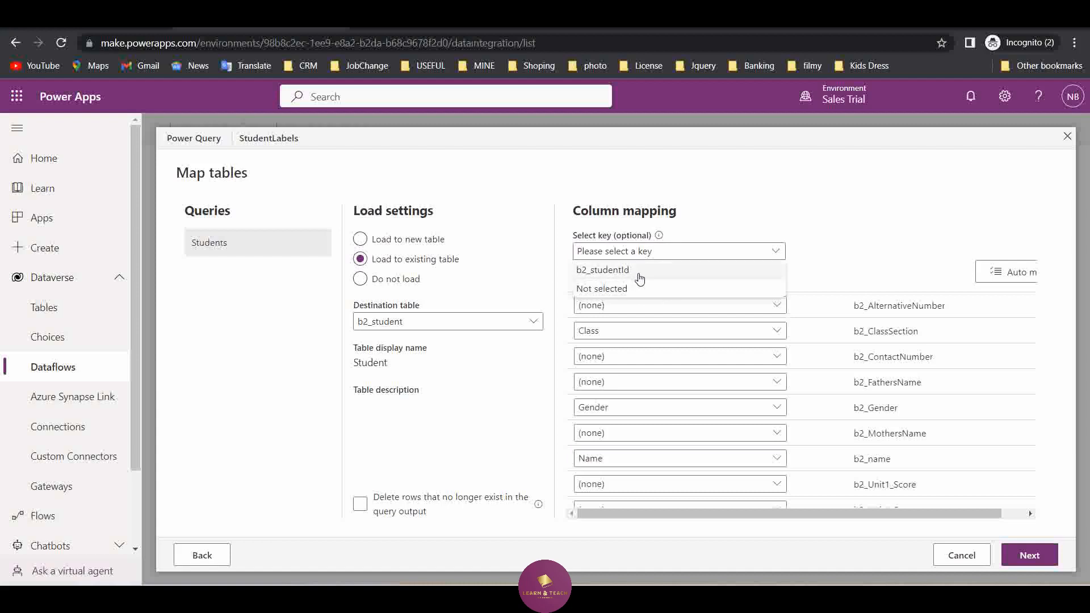
left_click(866, 231)
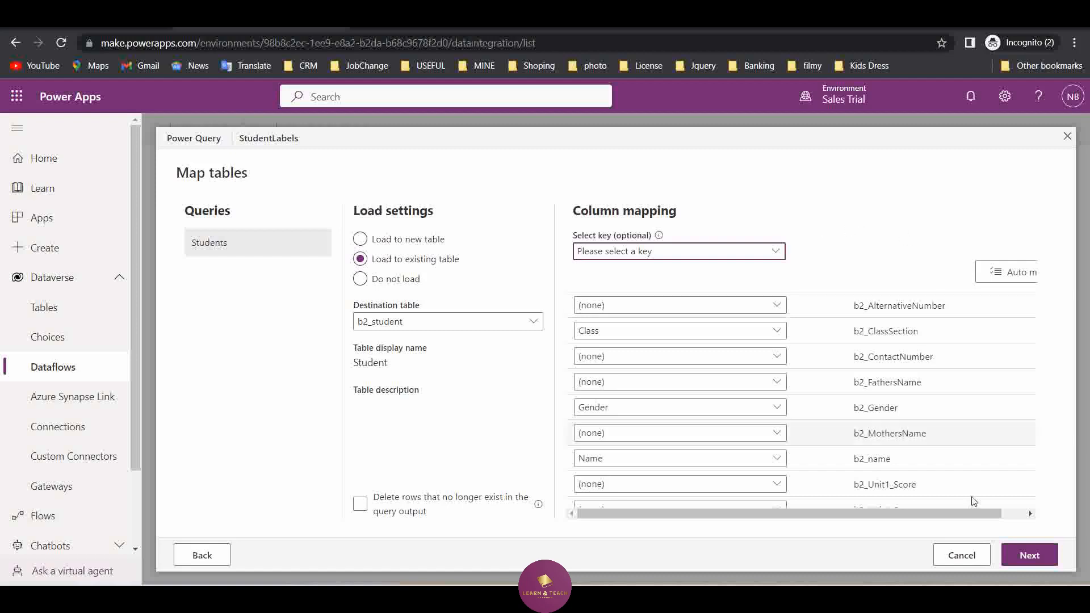
Accept the column mapping and publish the dataflow immediately with manual refresh
left_click(1026, 559)
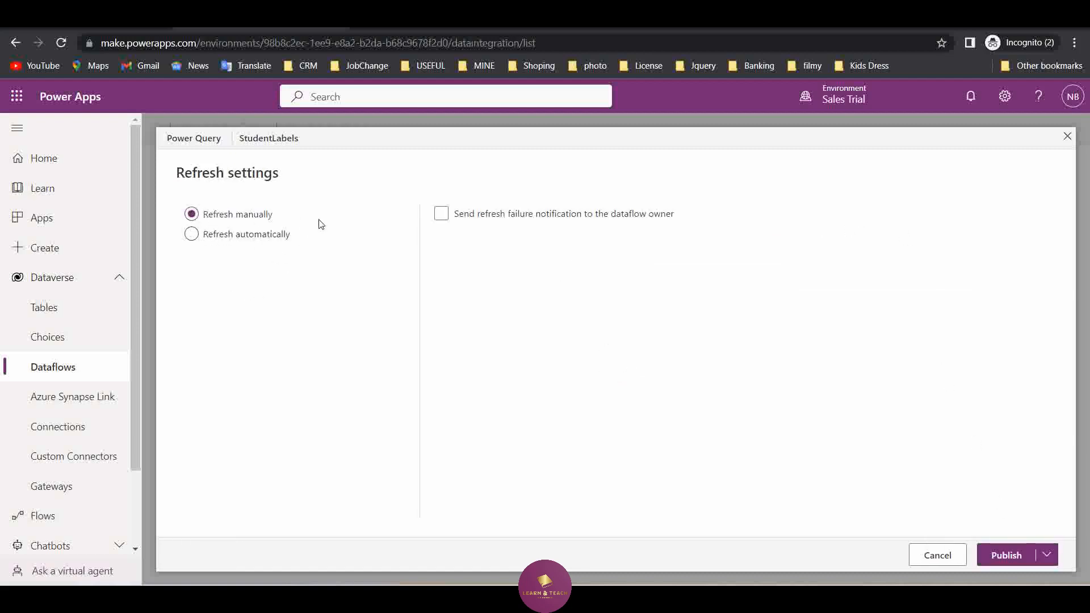
left_click(1046, 559)
left_click(1029, 506)
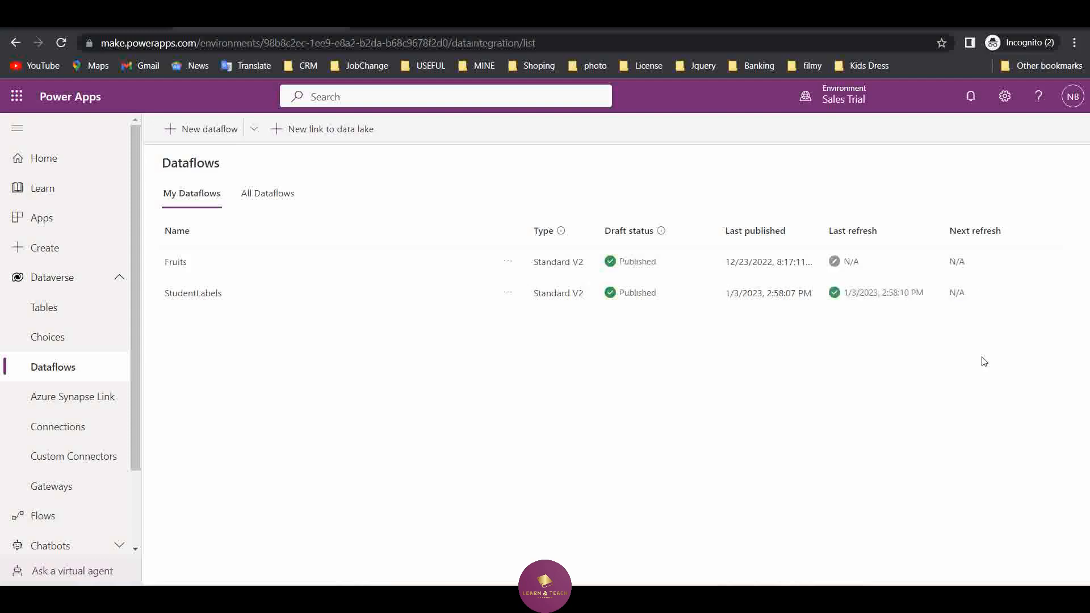
Review the refresh history details of the StudentLabels dataflow and return to the dataflow list
left_click(508, 293)
left_click(584, 433)
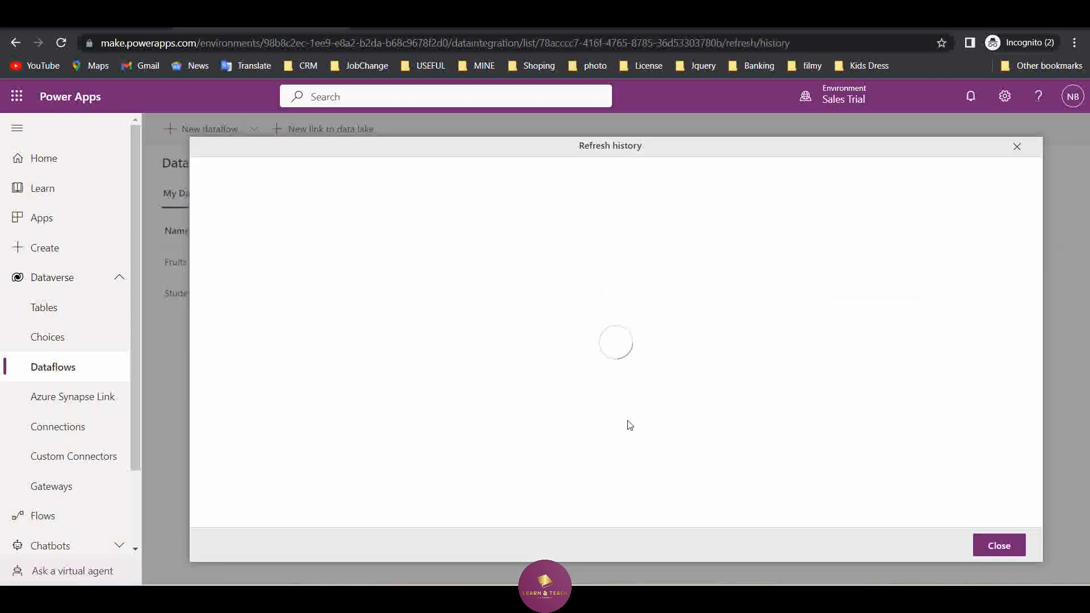
left_click(298, 245)
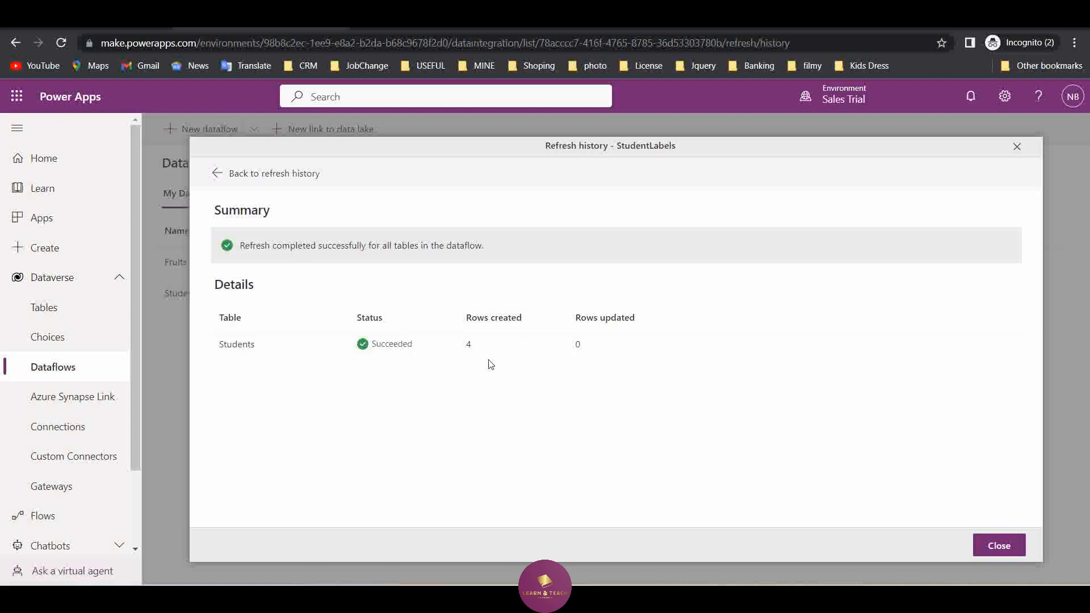
left_click(999, 546)
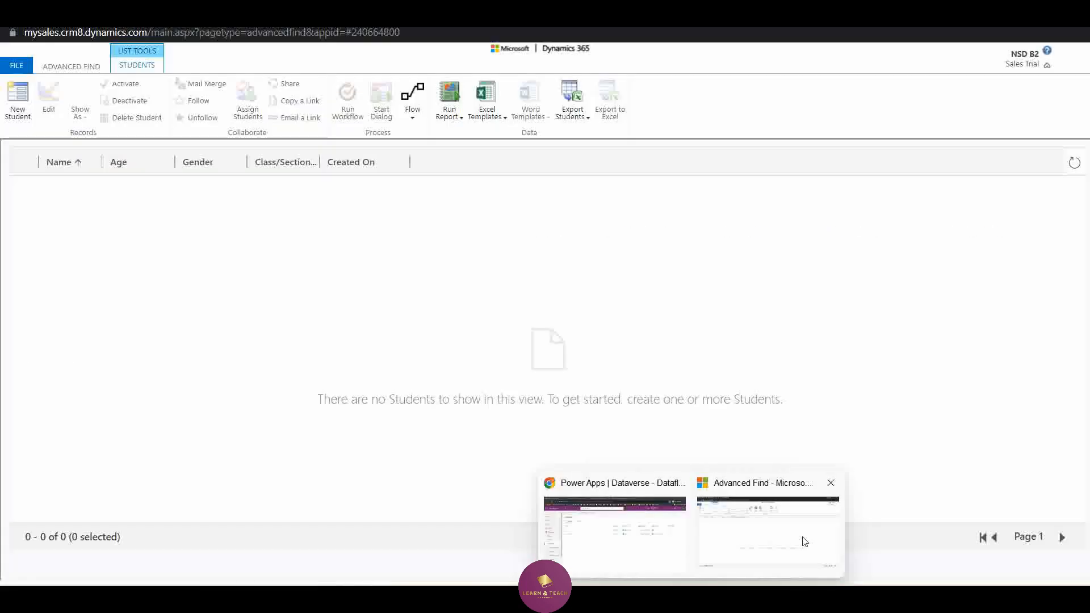
Switch to Dynamics 365, refresh the Students list to check the imported records, and return to Power Apps
left_click(805, 541)
left_click(1073, 164)
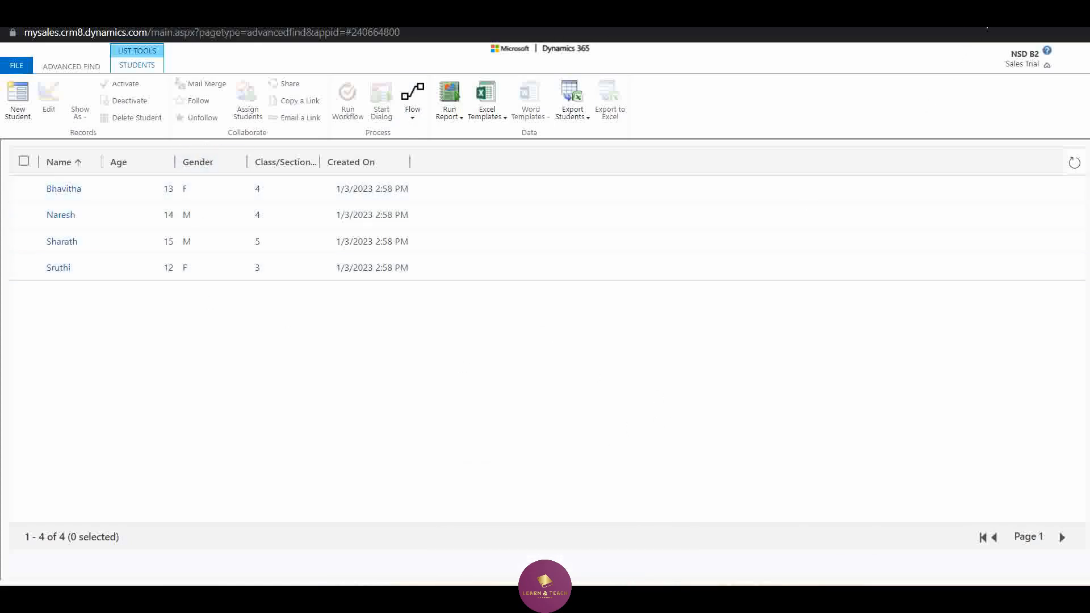
left_click(983, 18)
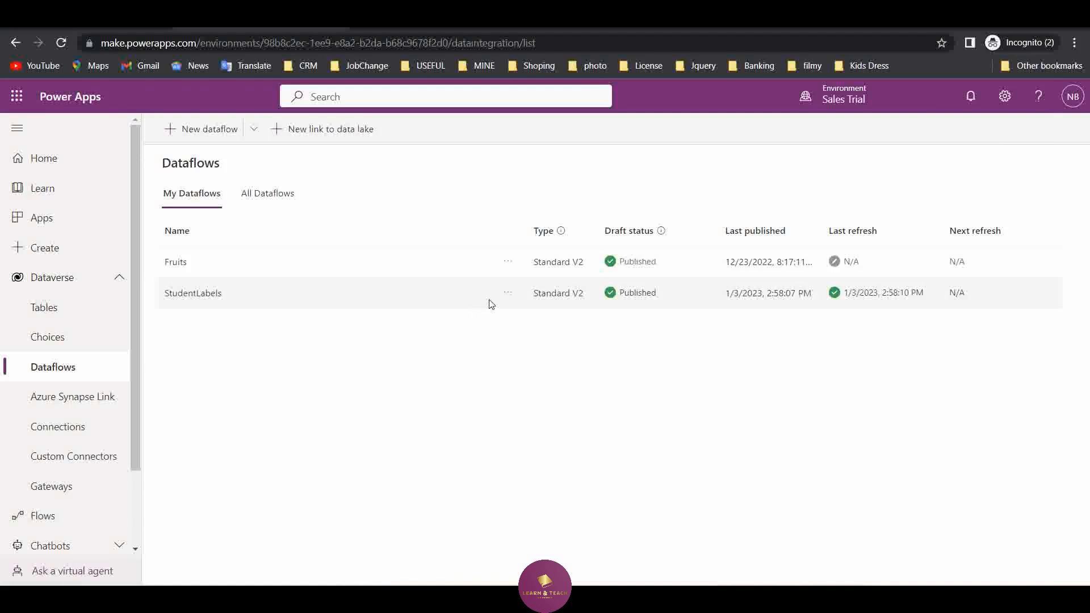
Edit the StudentLabels dataflow and replace its Excel source with an uploaded copy of StudentValues from the Working folder
left_click(507, 293)
left_click(544, 319)
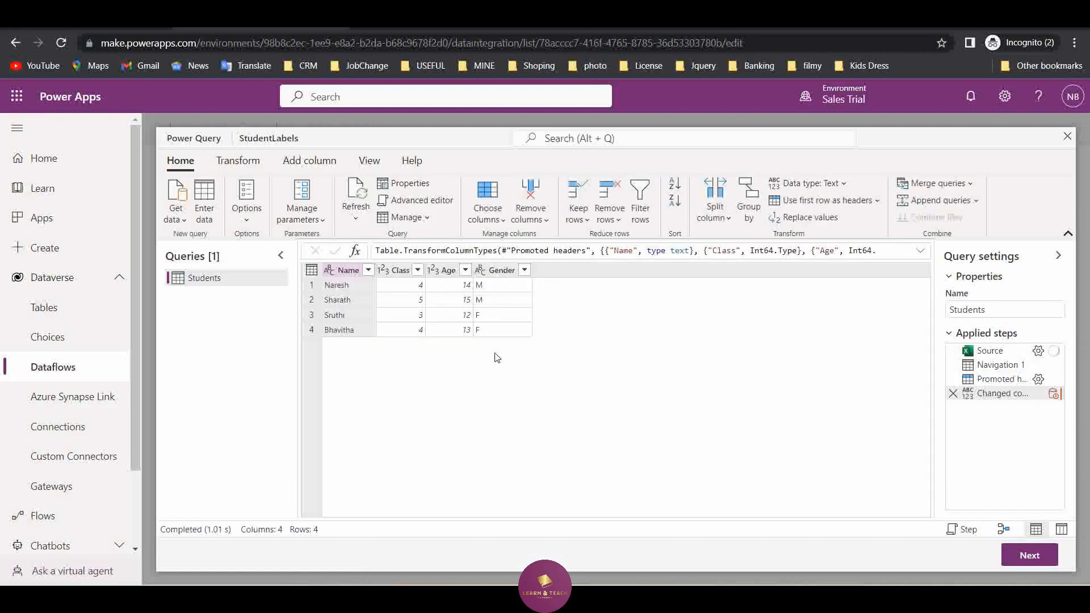
left_click(1038, 350)
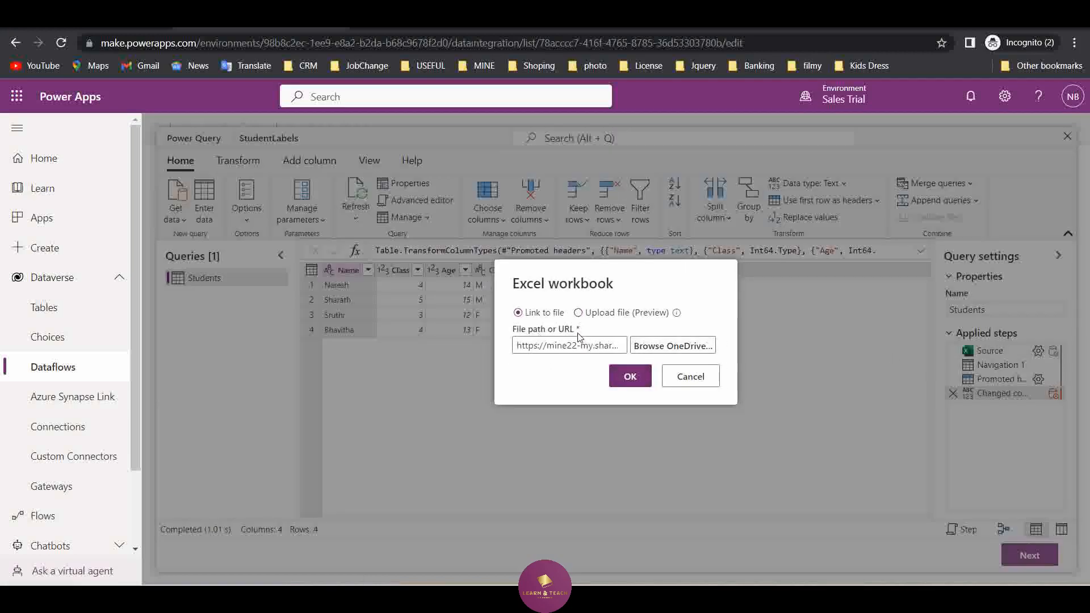
left_click(601, 313)
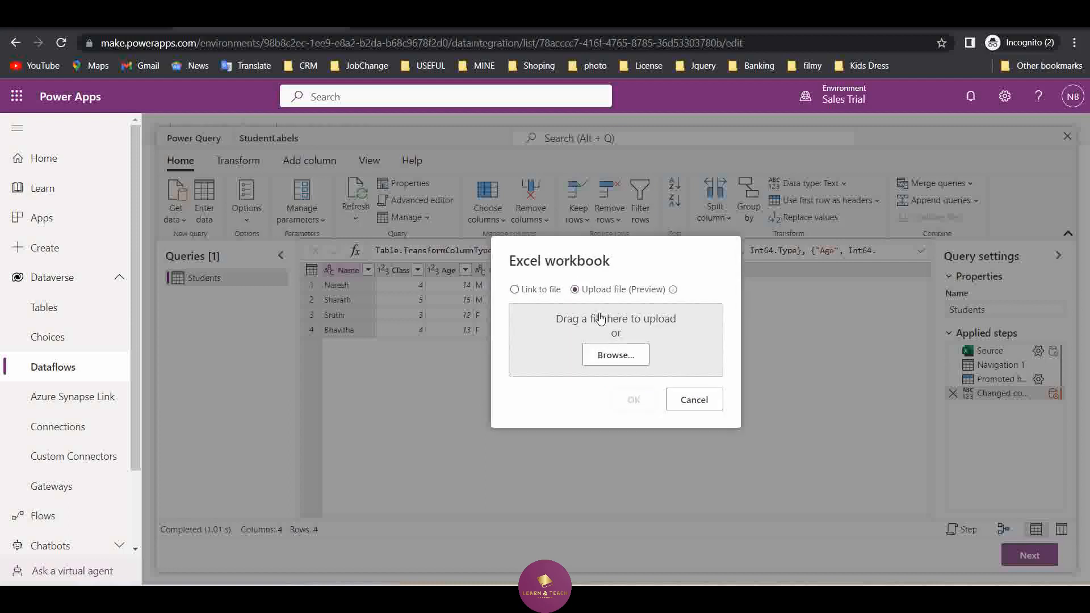
left_click(630, 357)
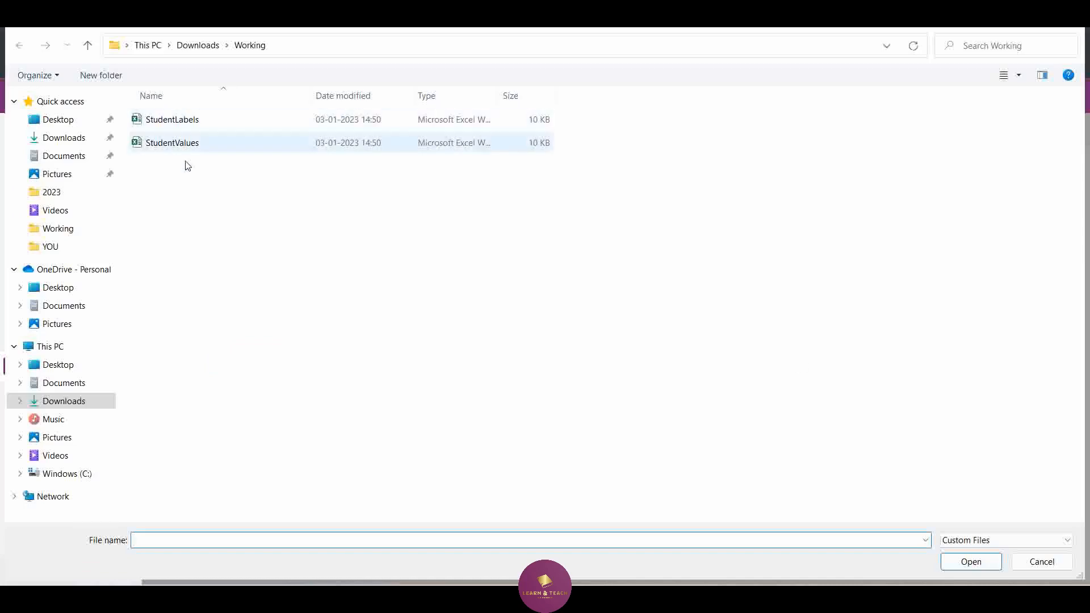
left_click(197, 146)
left_click(961, 560)
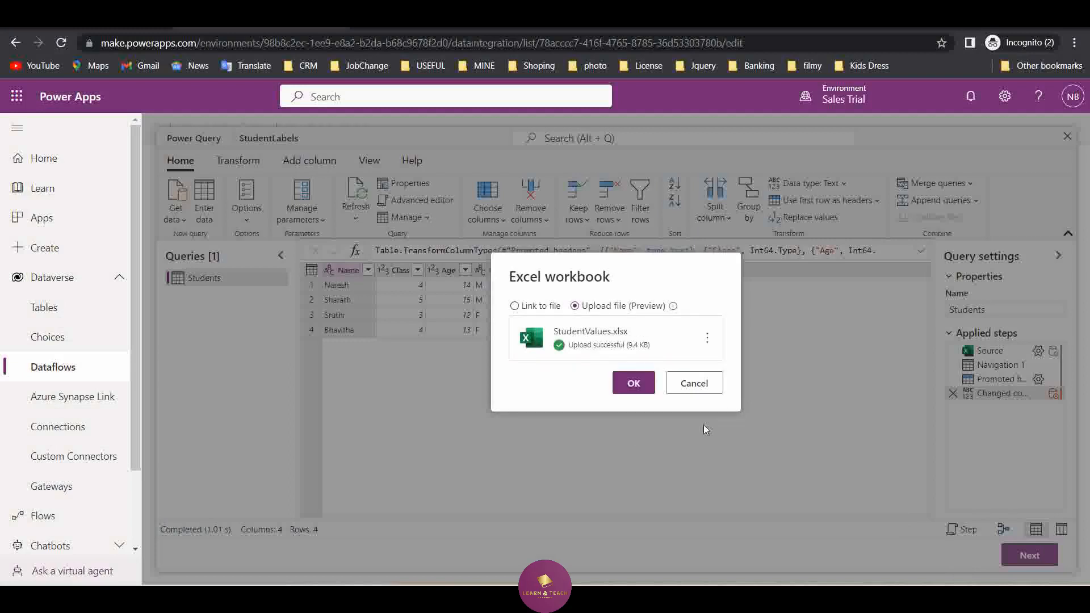
left_click(634, 384)
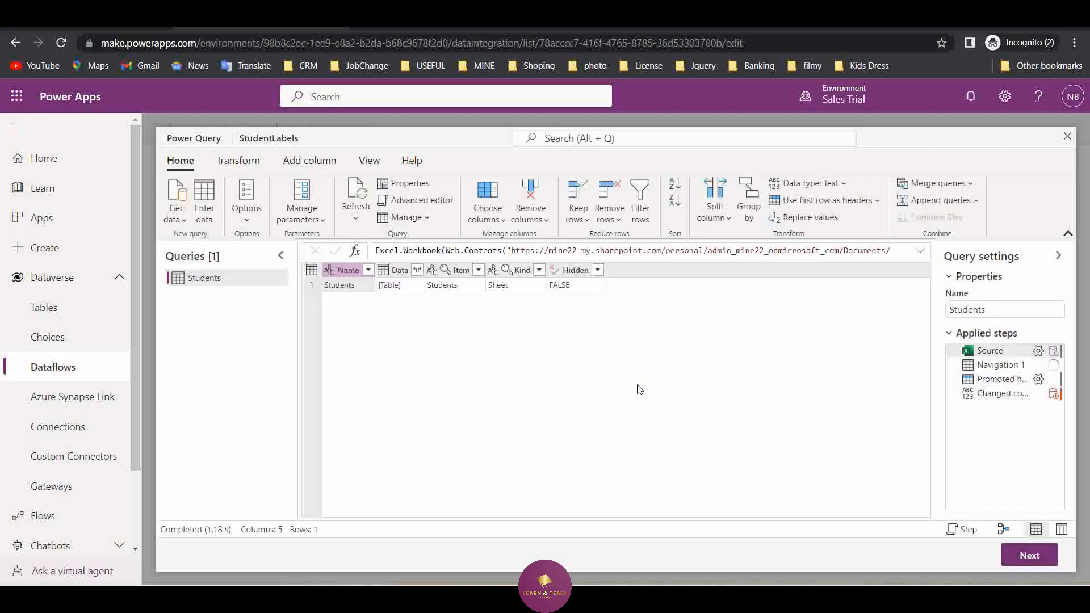
Preview the data at the last applied step, keep the existing column mapping, and publish the dataflow immediately
left_click(1010, 394)
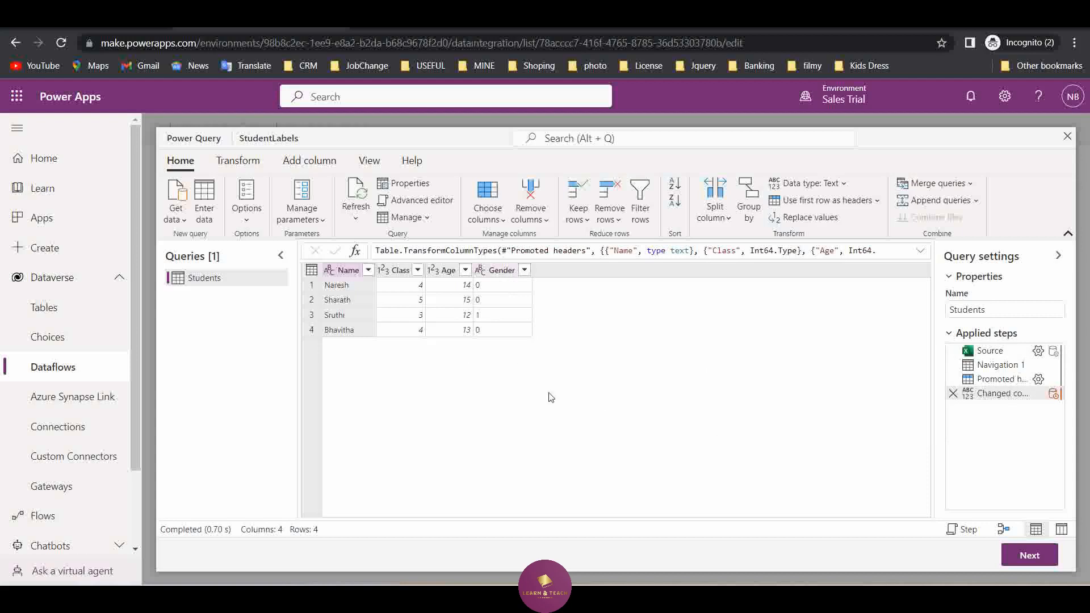
left_click(1044, 556)
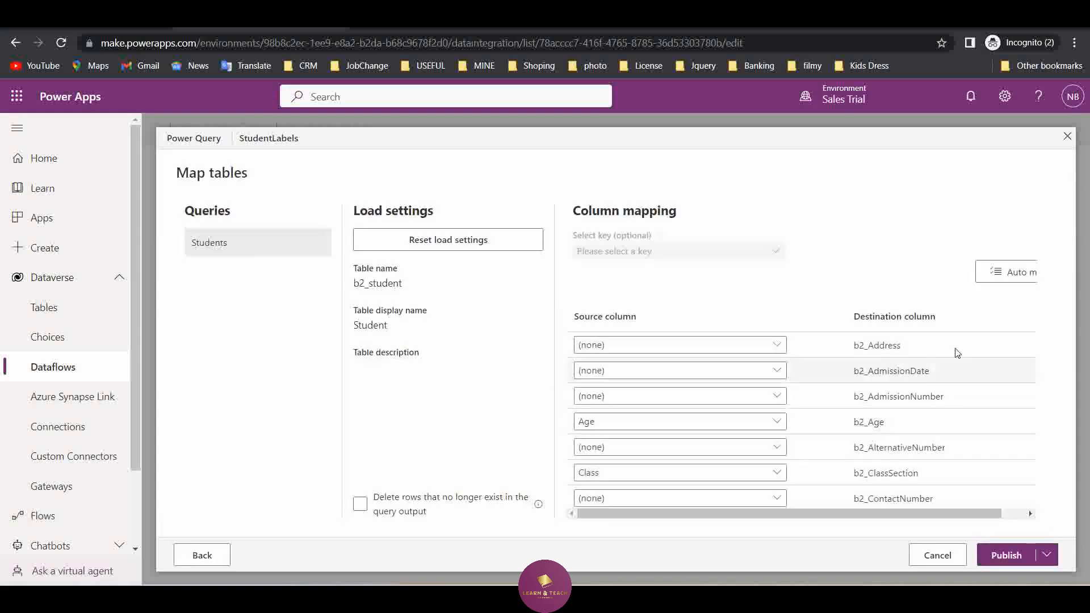
left_click(1048, 556)
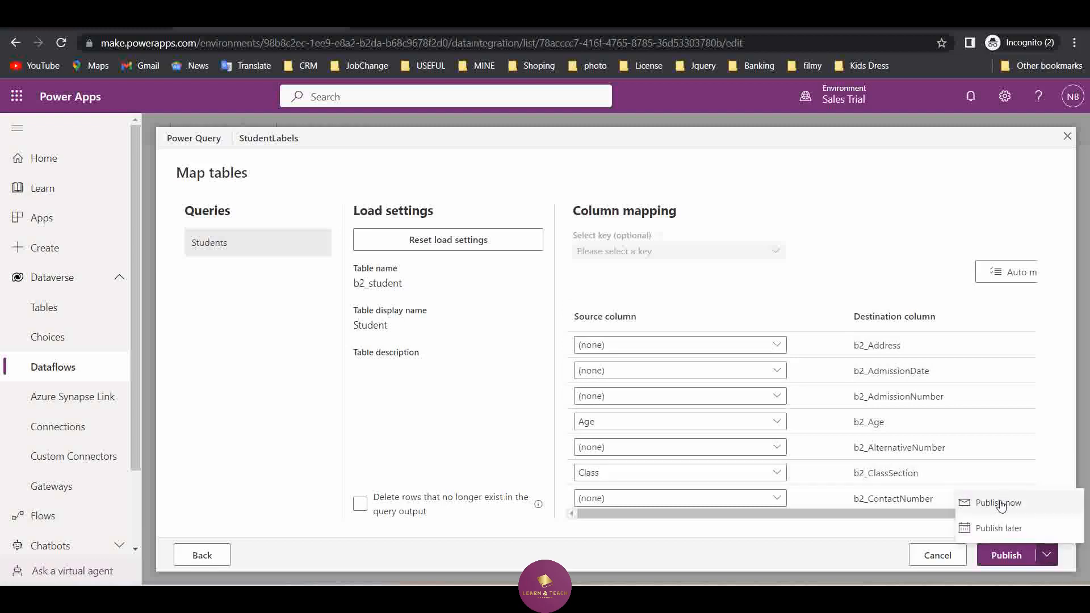
left_click(999, 503)
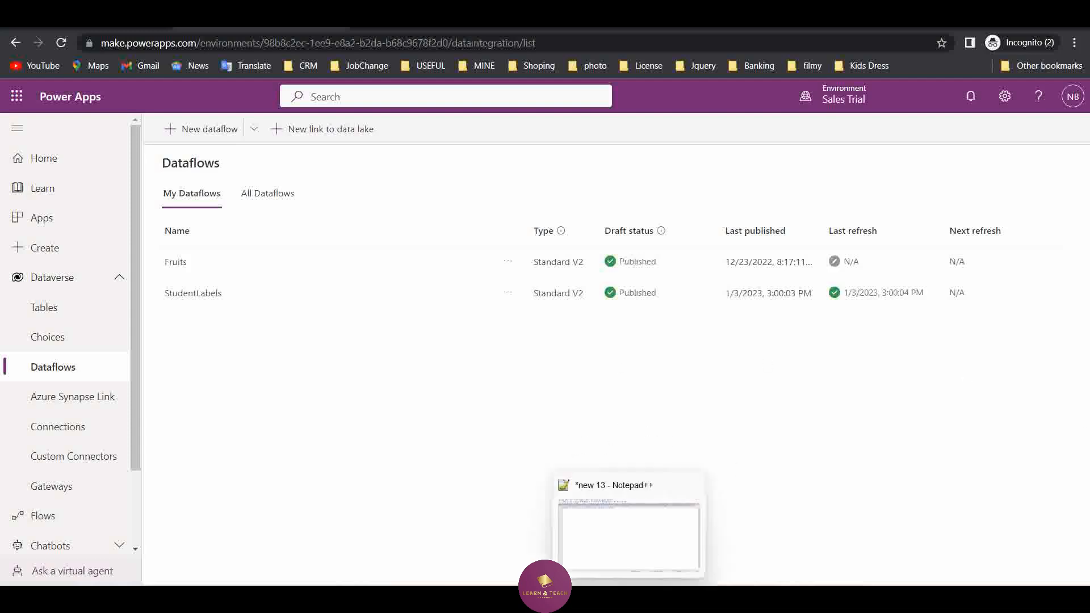
Refresh the Students list in Dynamics 365 to compare the Gender values from both imports, and return to Power Apps
left_click(830, 533)
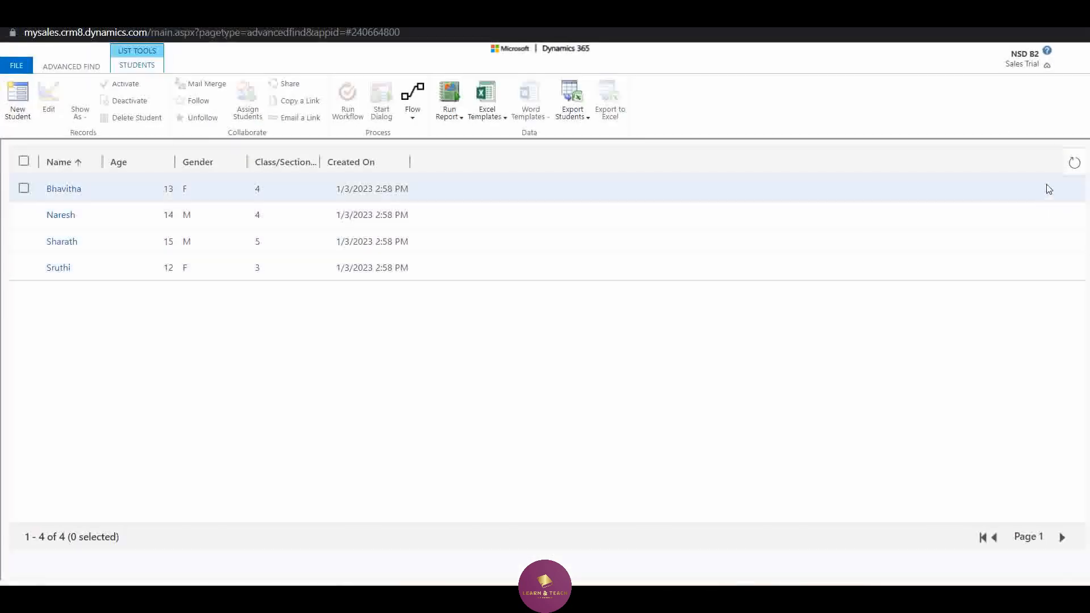
left_click(1074, 163)
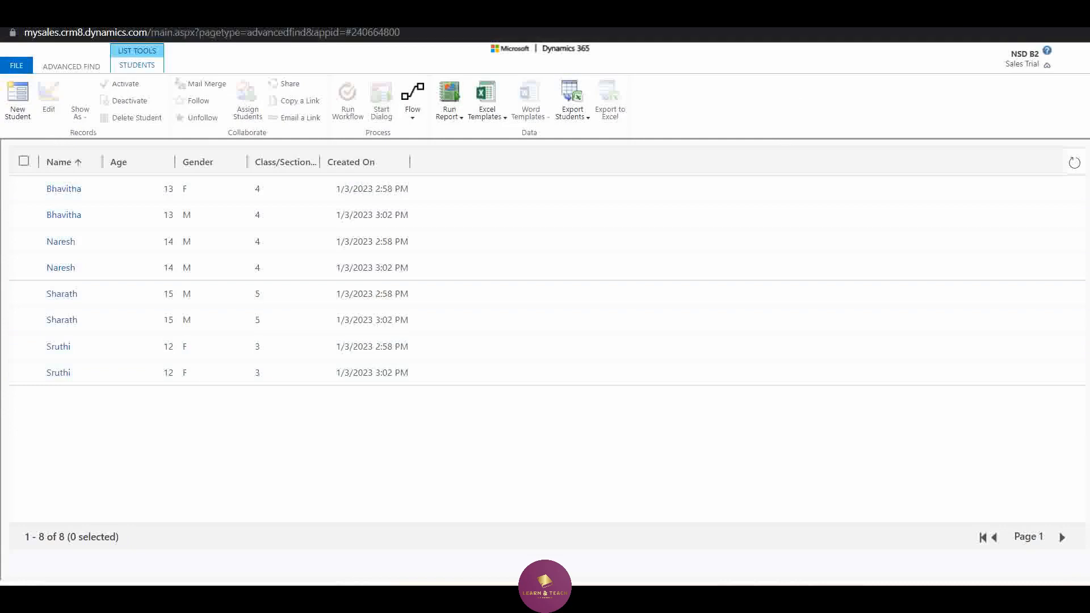
left_click(1009, 14)
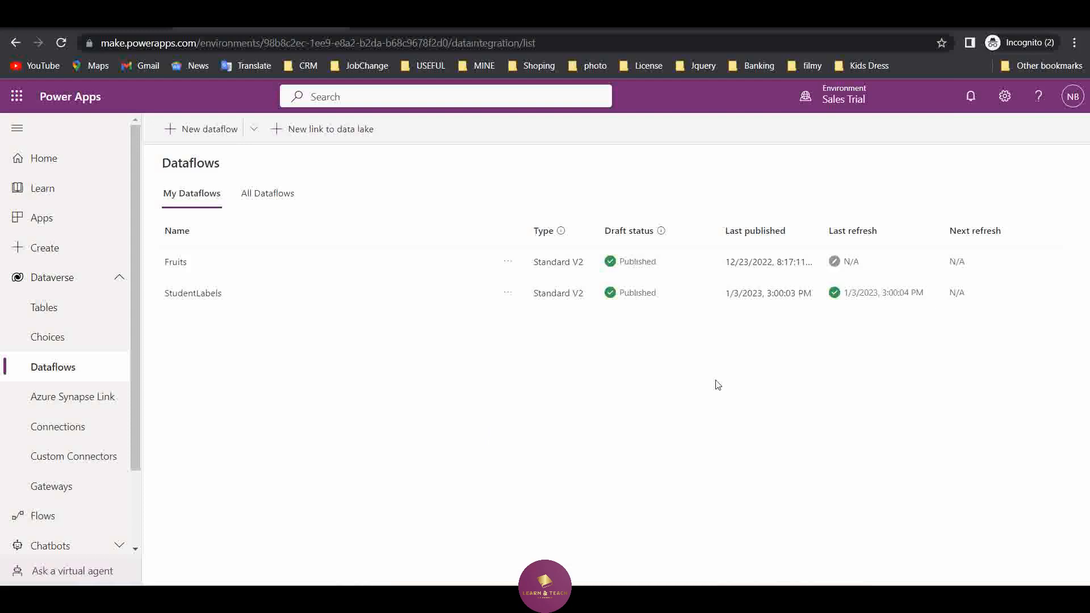
Create a new dataflow named StudentValues, dismissing the error dialog
left_click(208, 132)
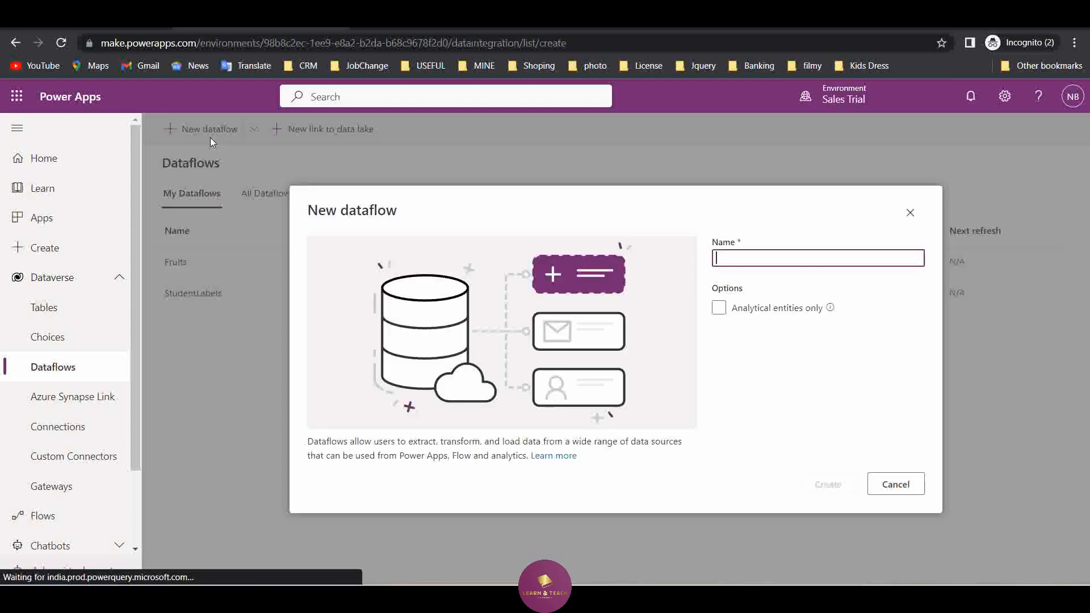
type("Student")
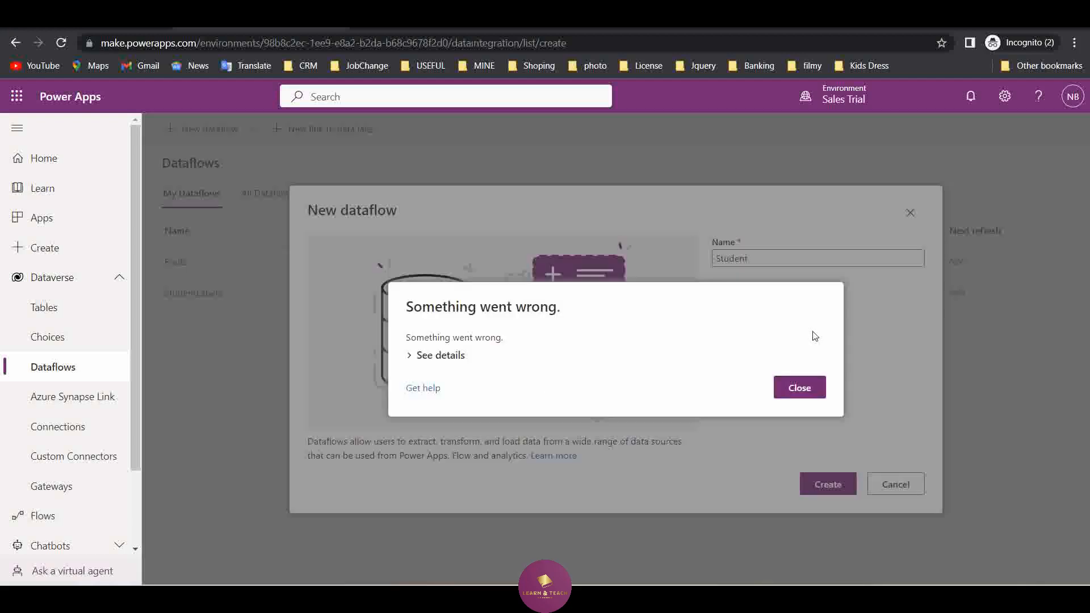
left_click(782, 399)
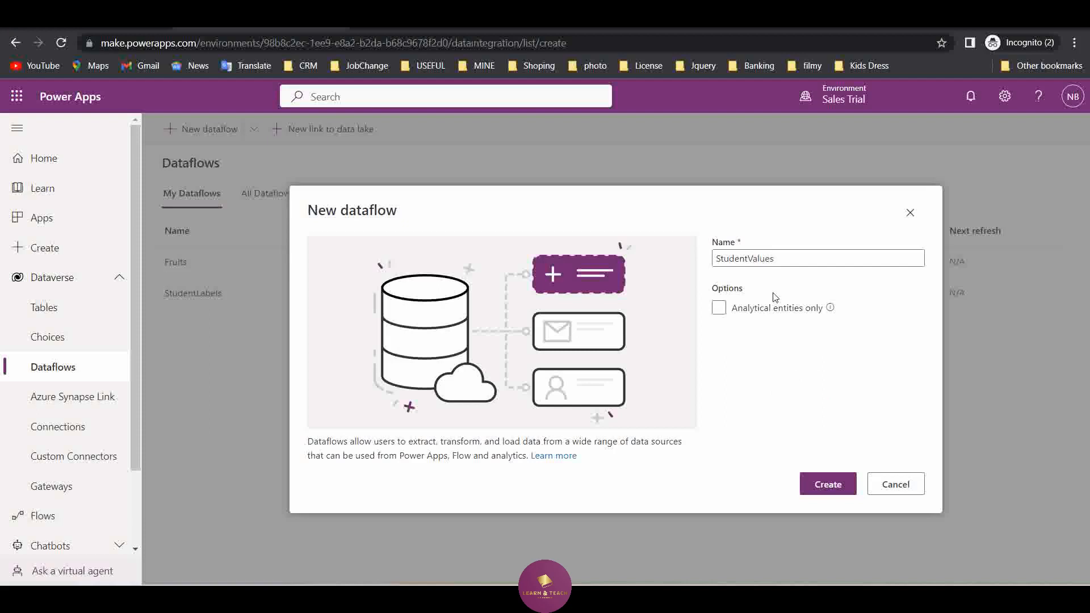
left_click(821, 484)
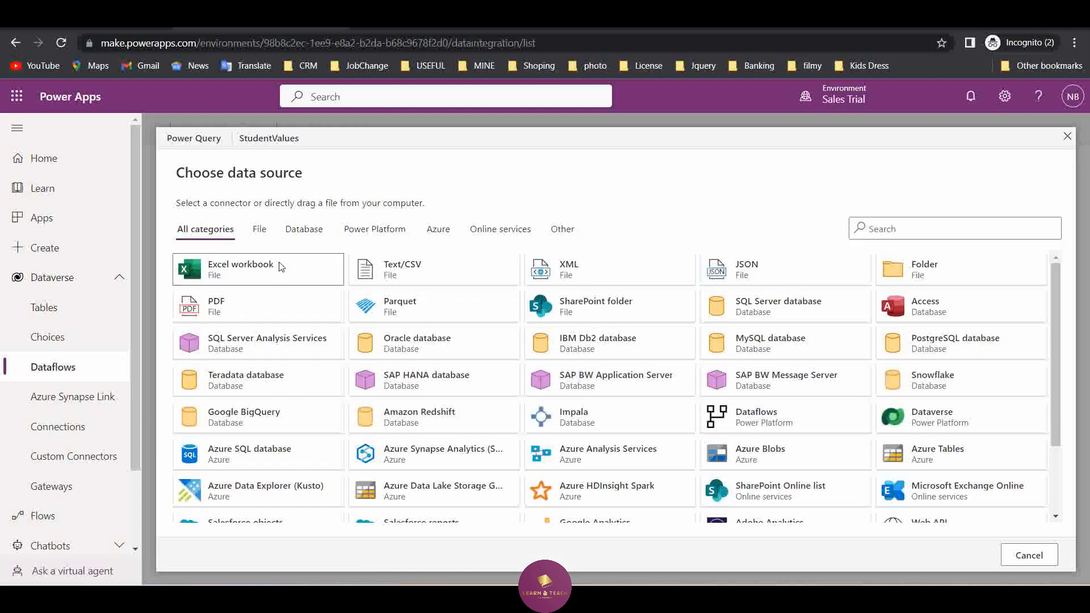
Choose Excel workbook as the data source and upload the StudentValues file from the Working folder
left_click(278, 265)
left_click(458, 234)
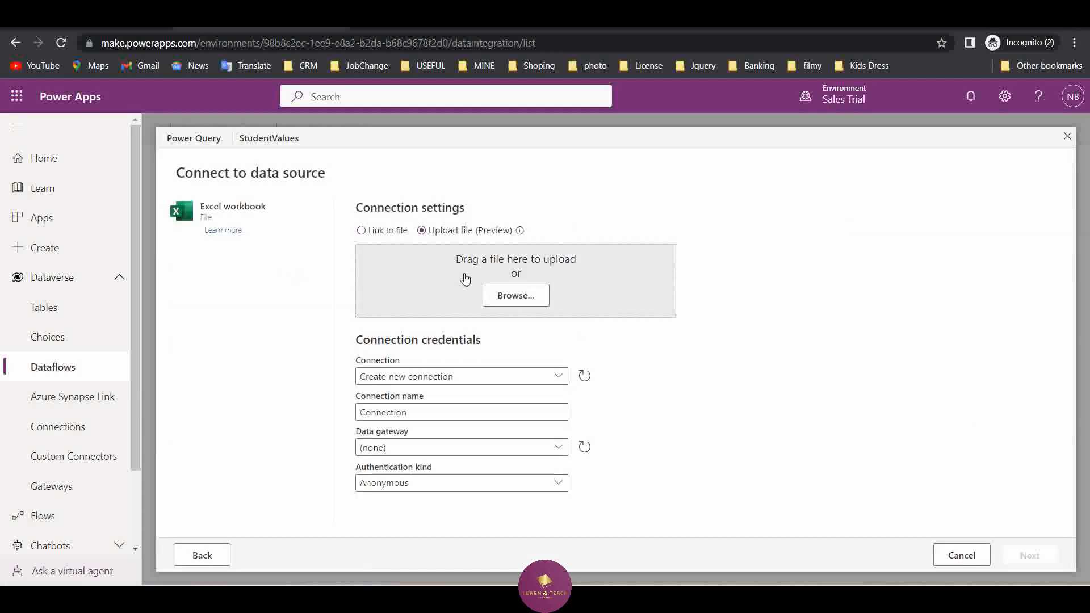
left_click(497, 295)
left_click(223, 145)
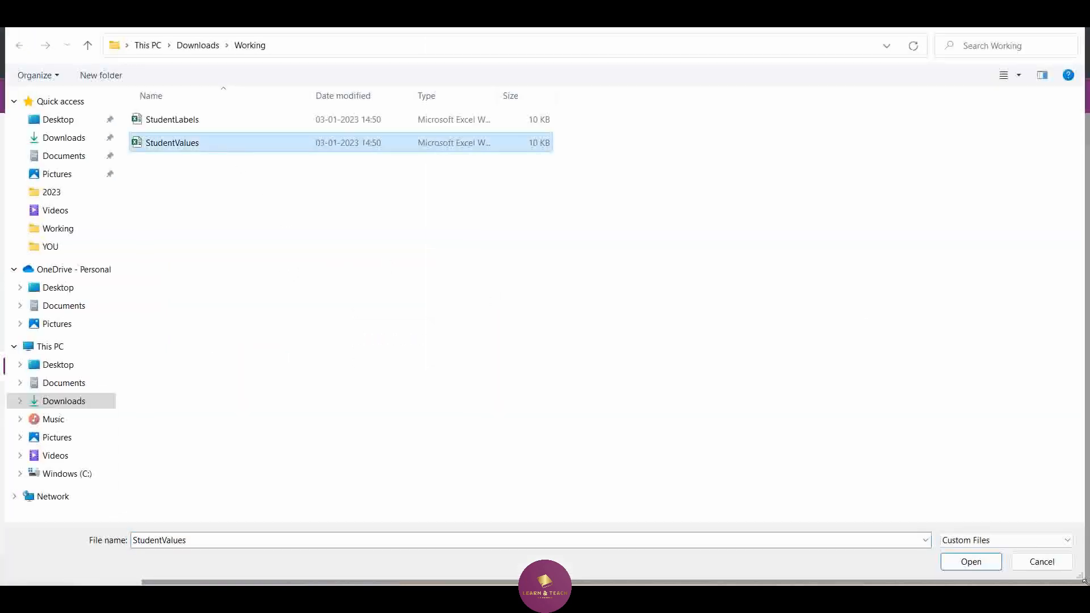
left_click(997, 561)
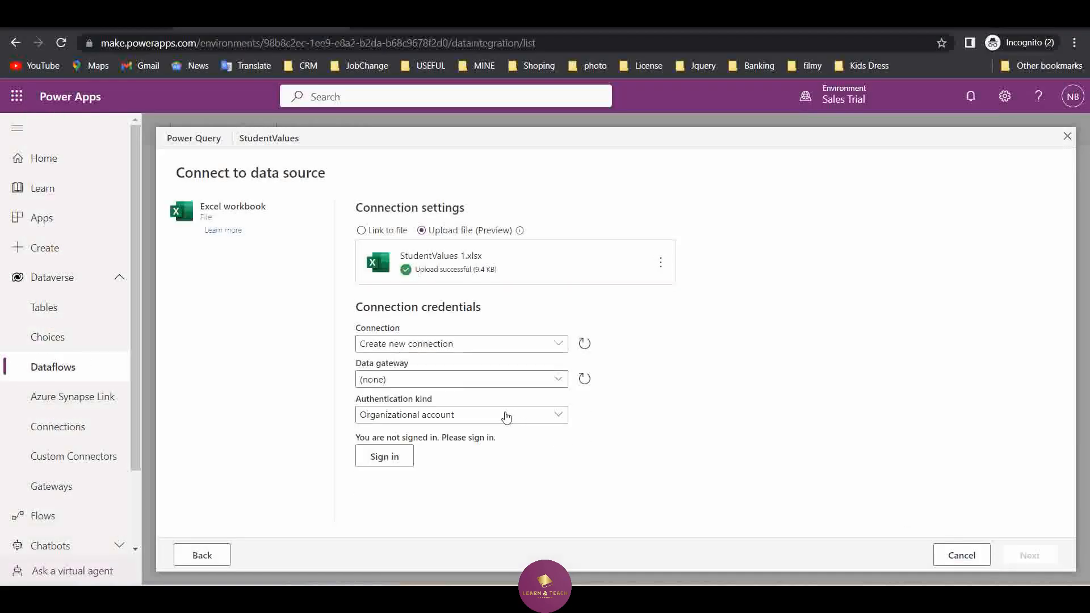
Use the existing SharePoint connection, sign in with the organizational account, and continue to the data selection
left_click(579, 365)
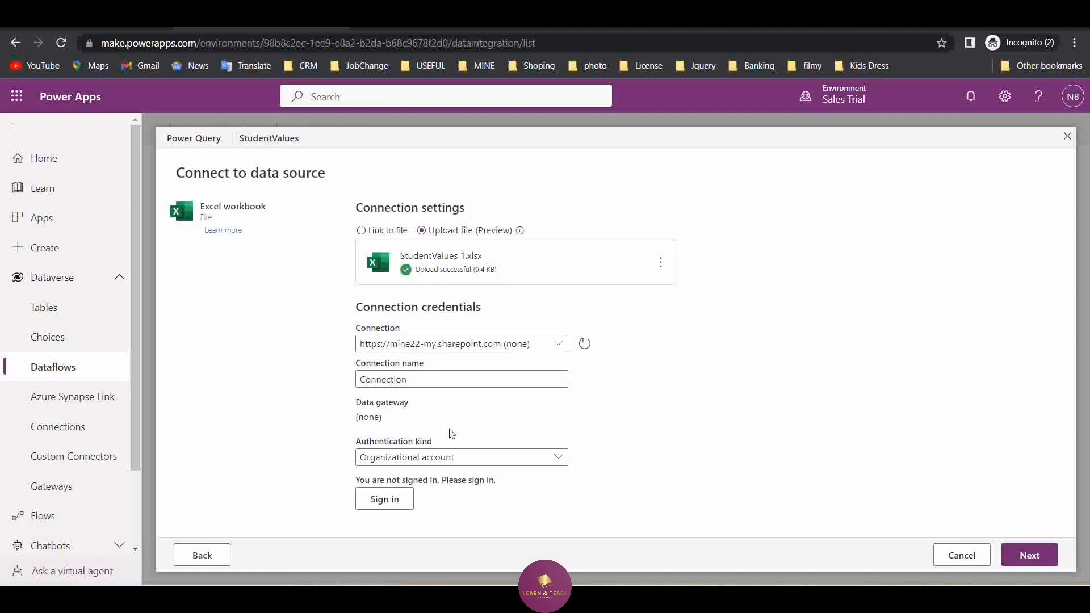
left_click(394, 498)
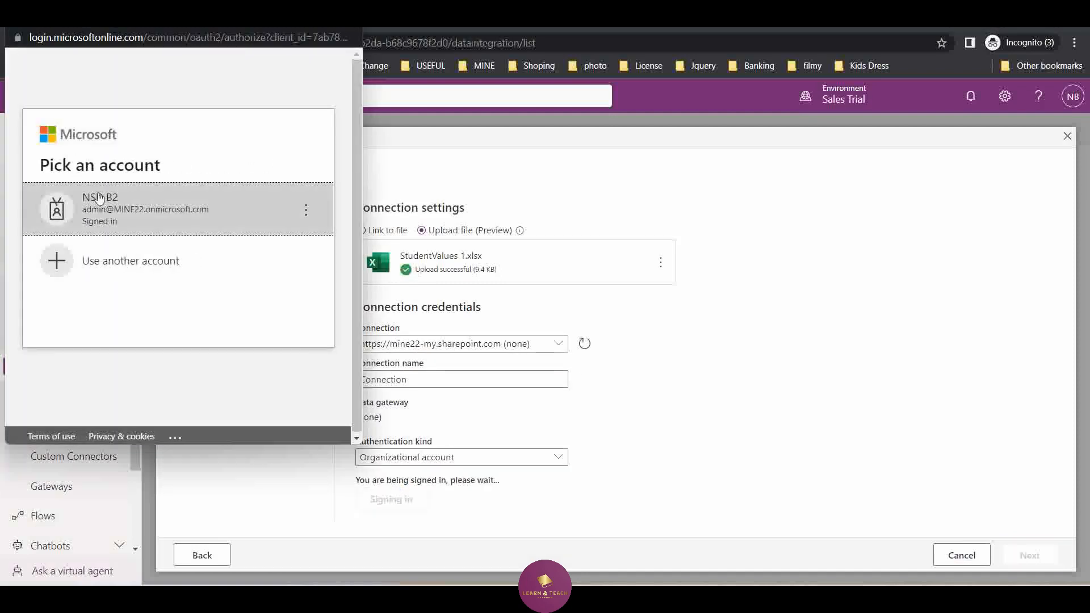
left_click(98, 208)
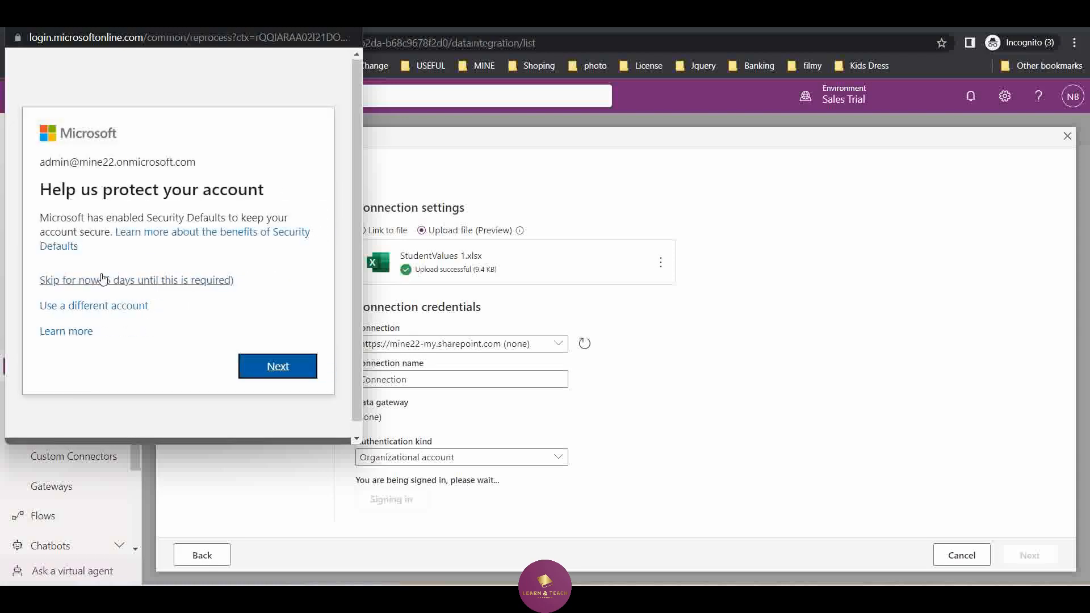
left_click(311, 369)
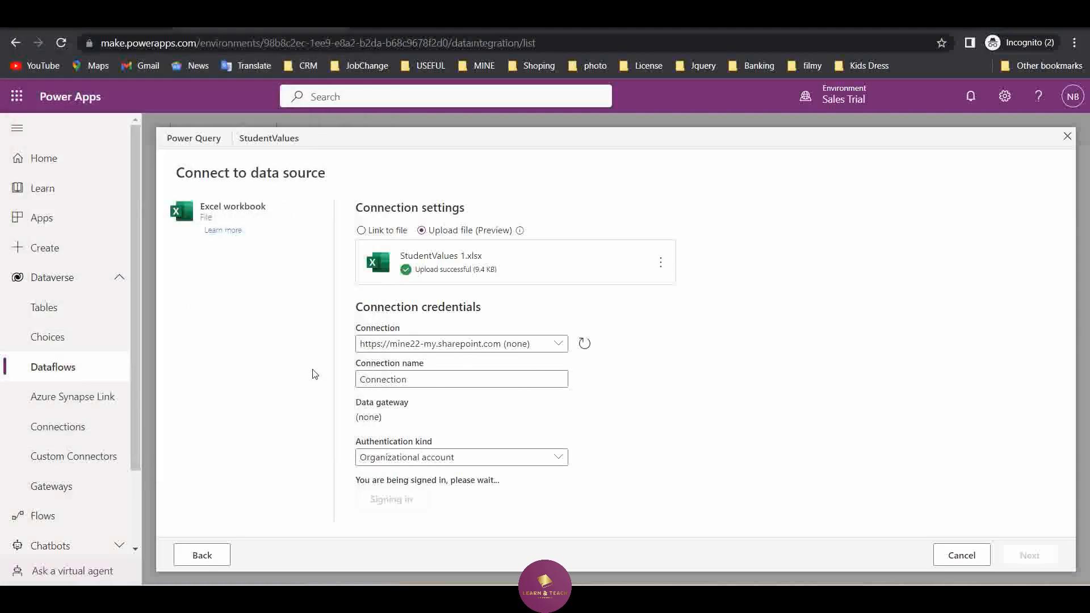
left_click(1026, 556)
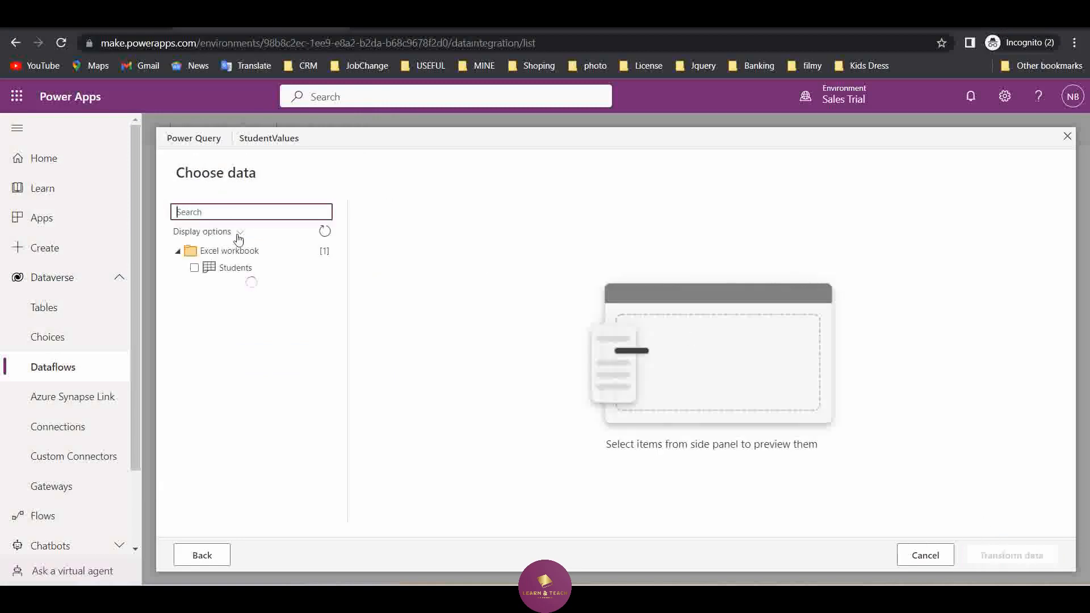
Load the Students sheet for transformation and continue to the table mapping without changing the query
left_click(232, 272)
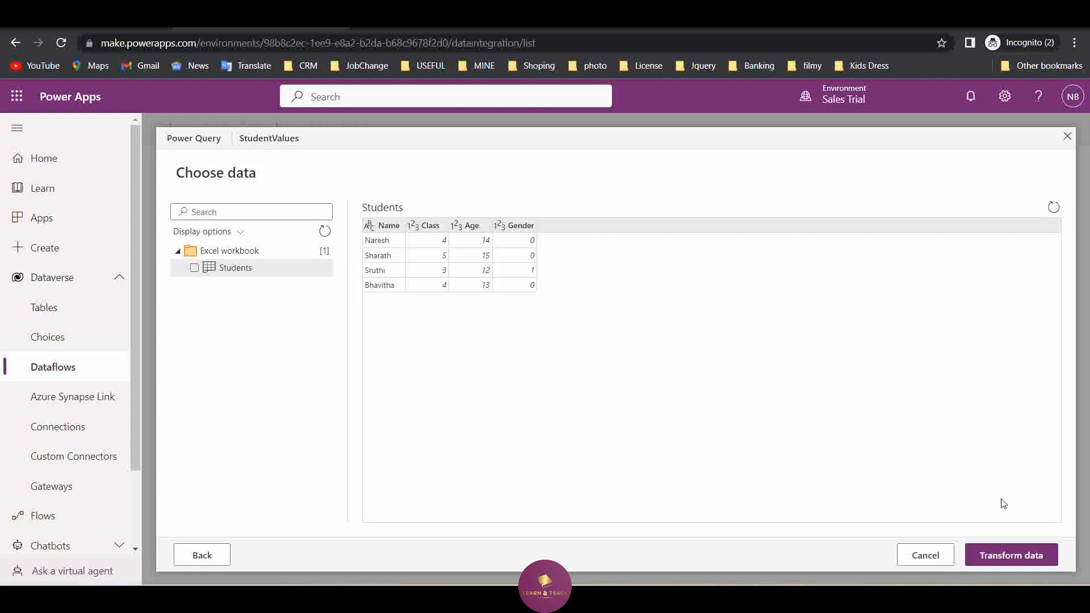
left_click(1016, 555)
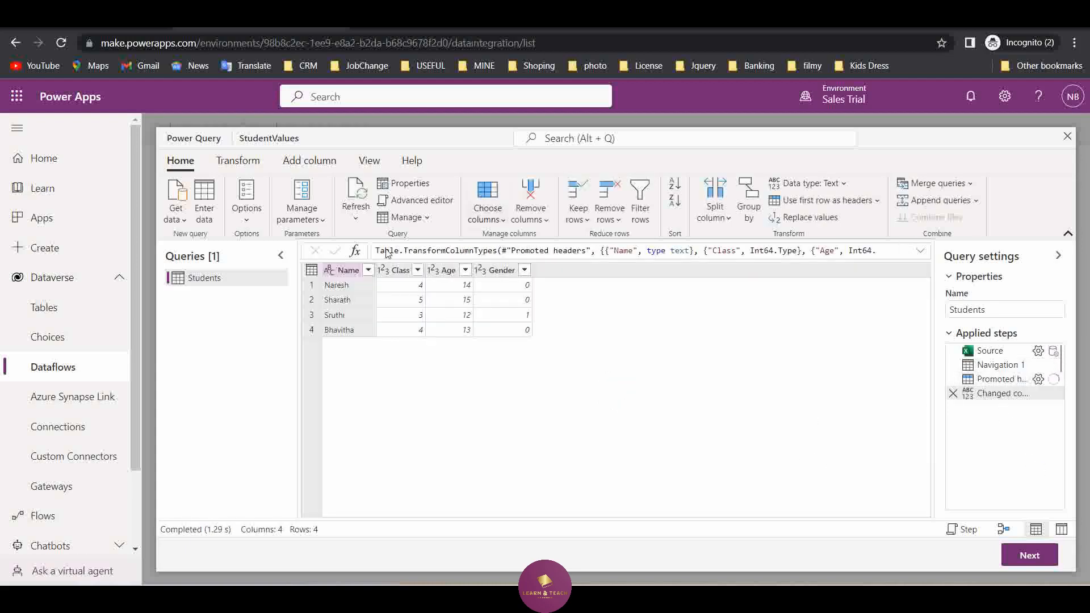
left_click(1051, 557)
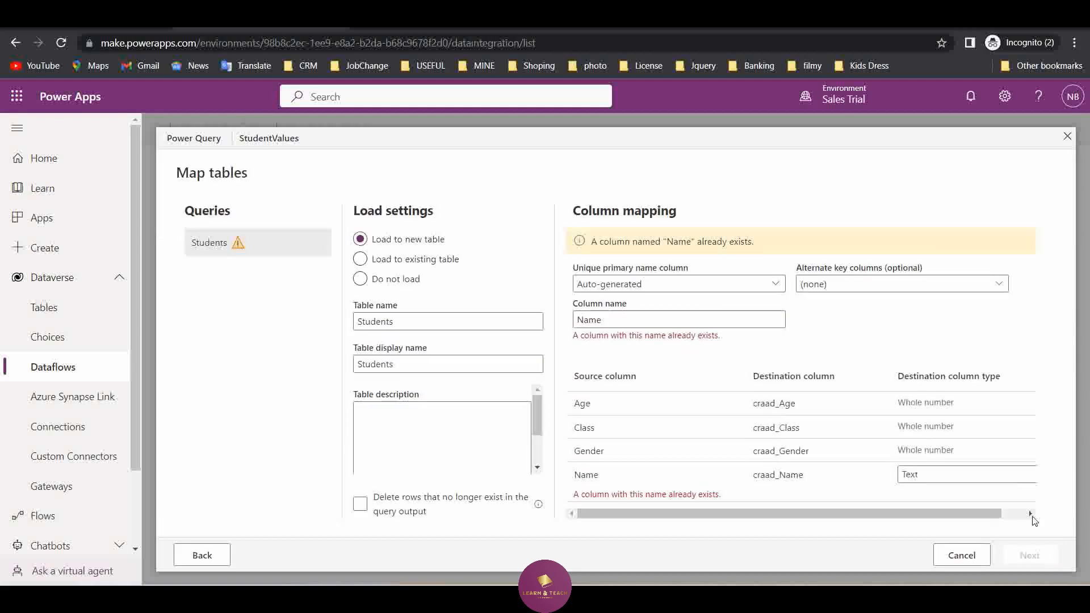
Set the query to load into an existing table, with b2_student as the destination table
left_click(415, 260)
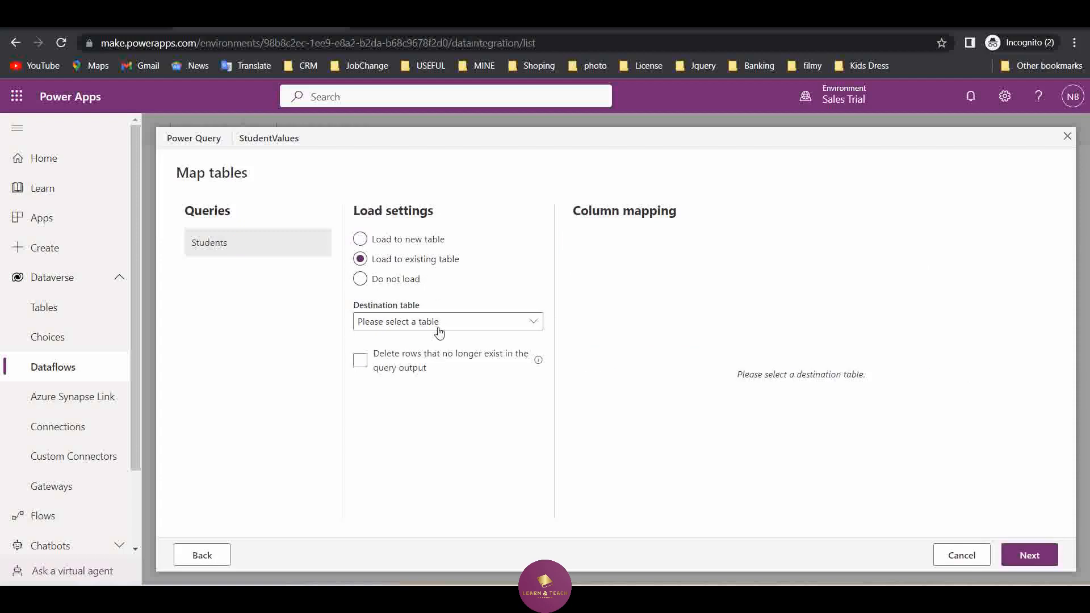
left_click(439, 332)
scroll(418, 409, "down", 5)
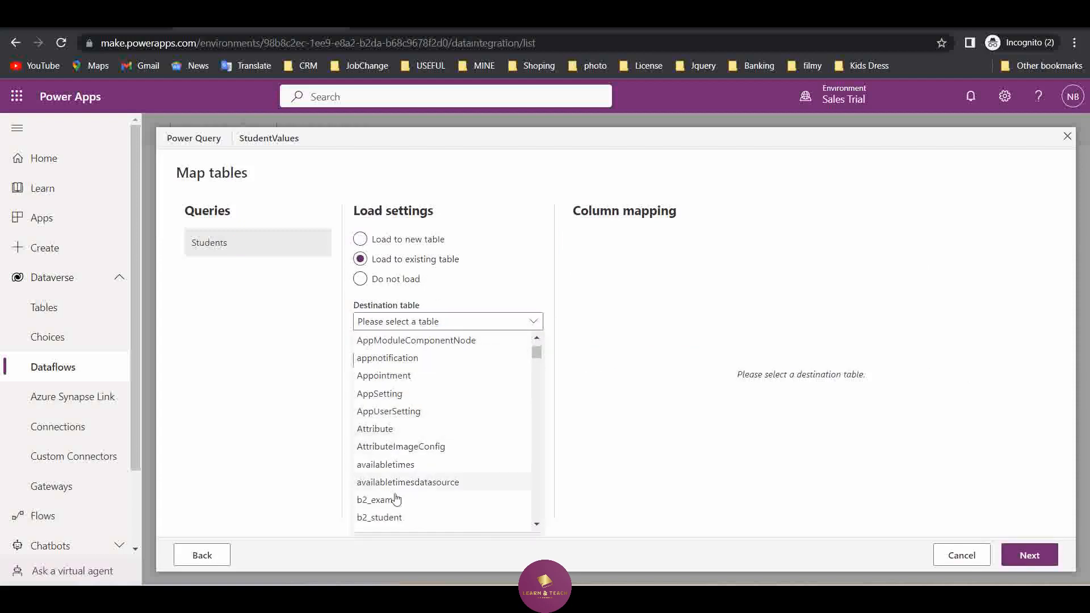
left_click(391, 517)
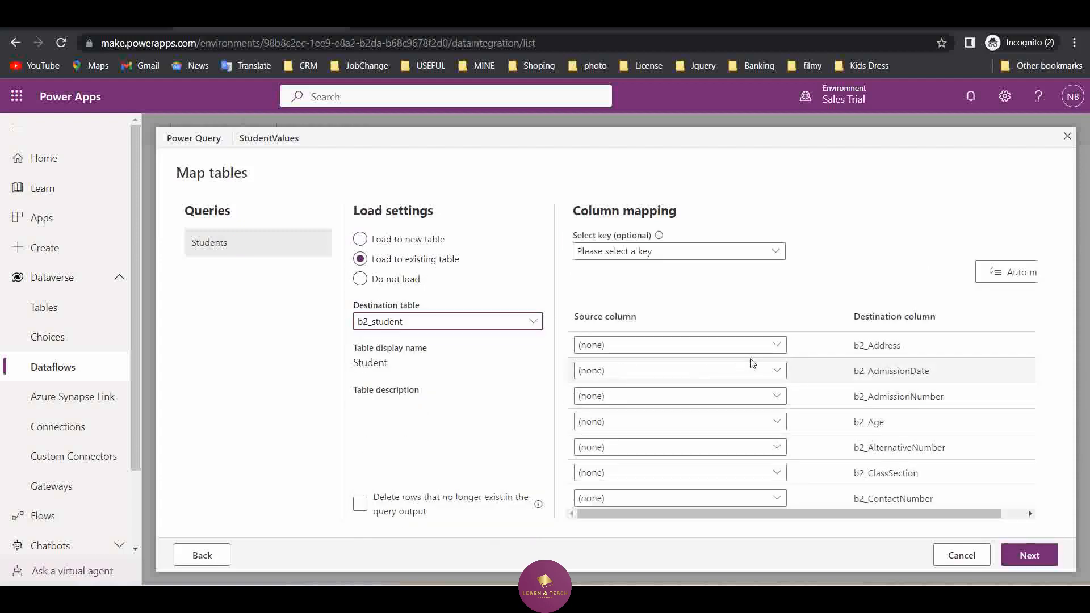
Map the Age source column to b2_Age and the Class source column to b2_ClassSection
left_click(777, 421)
left_click(628, 471)
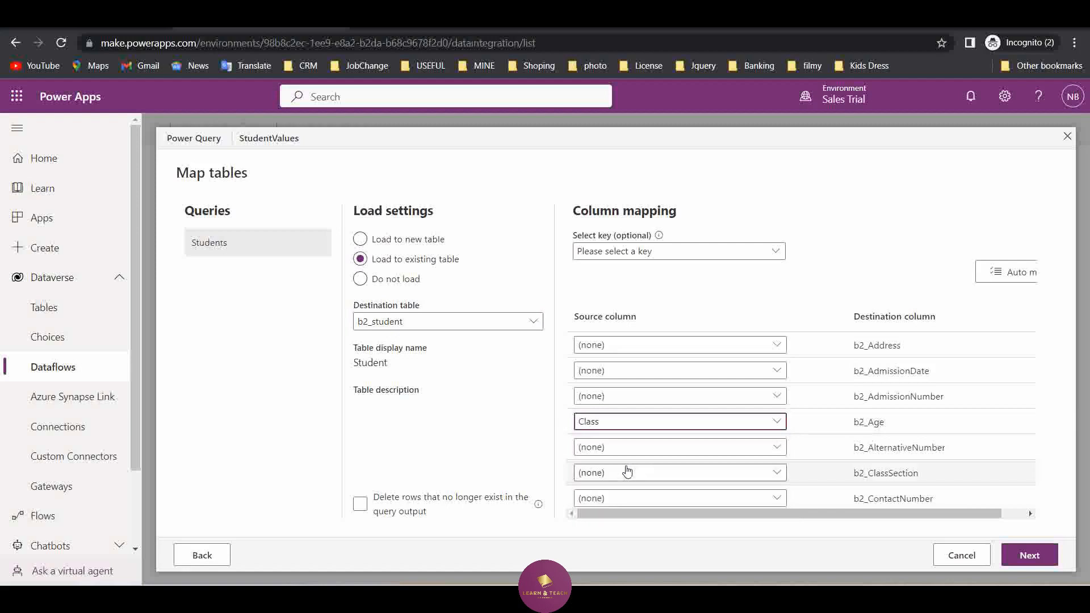
left_click(699, 423)
left_click(632, 455)
left_click(698, 473)
left_click(640, 521)
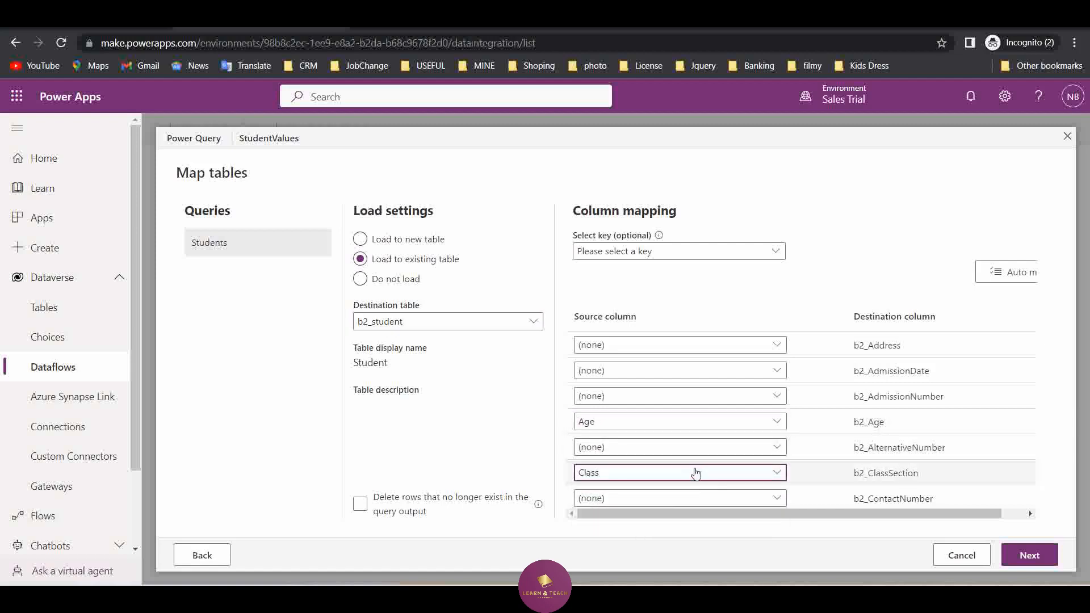
Map the Gender source column to b2_Gender and the Name source column to b2_name
scroll(696, 474, "down", 2)
left_click(783, 407)
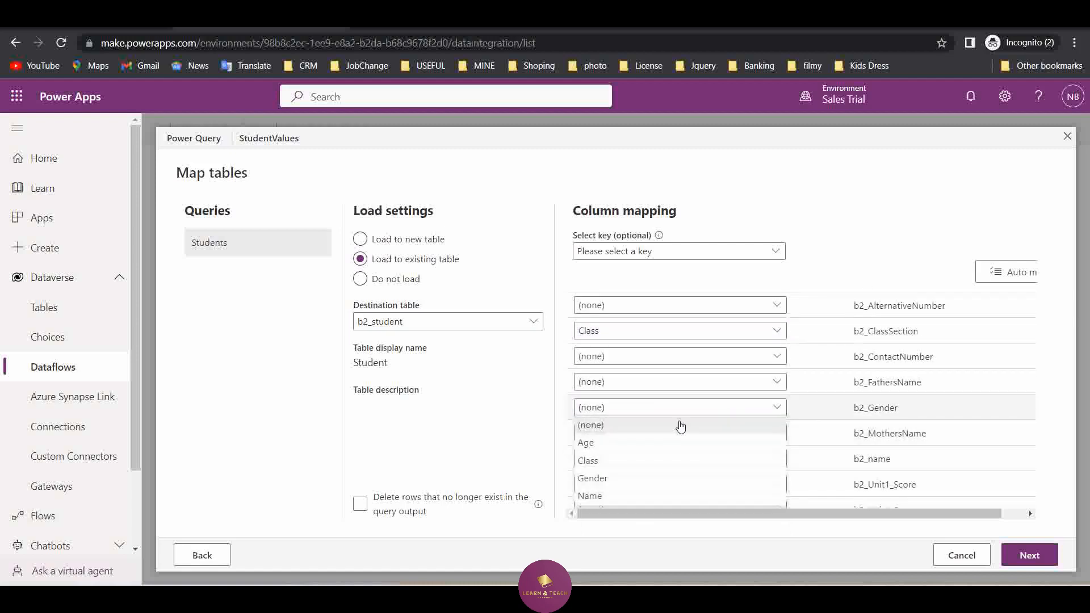
left_click(669, 478)
left_click(780, 458)
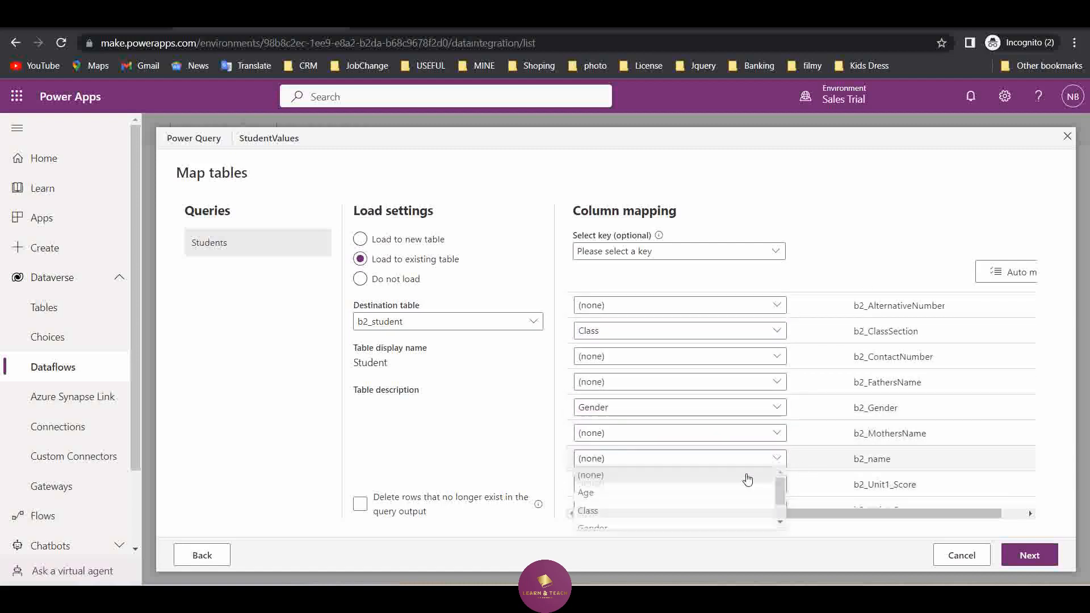
scroll(679, 511, "down", 2)
left_click(653, 523)
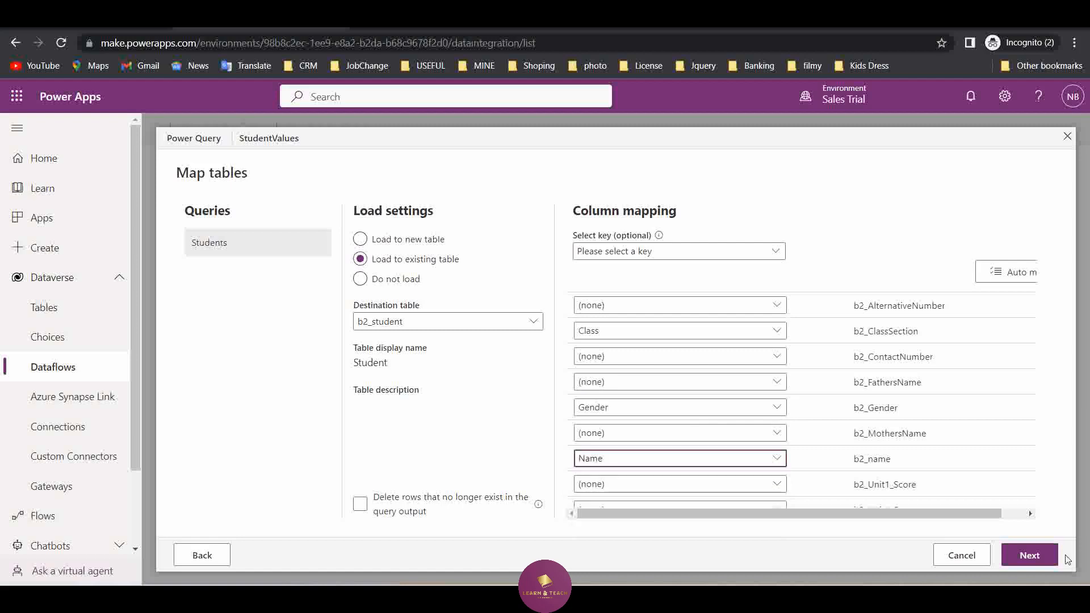
Accept the column mapping, keep the manual refresh setting, and publish the StudentValues dataflow immediately
left_click(1032, 555)
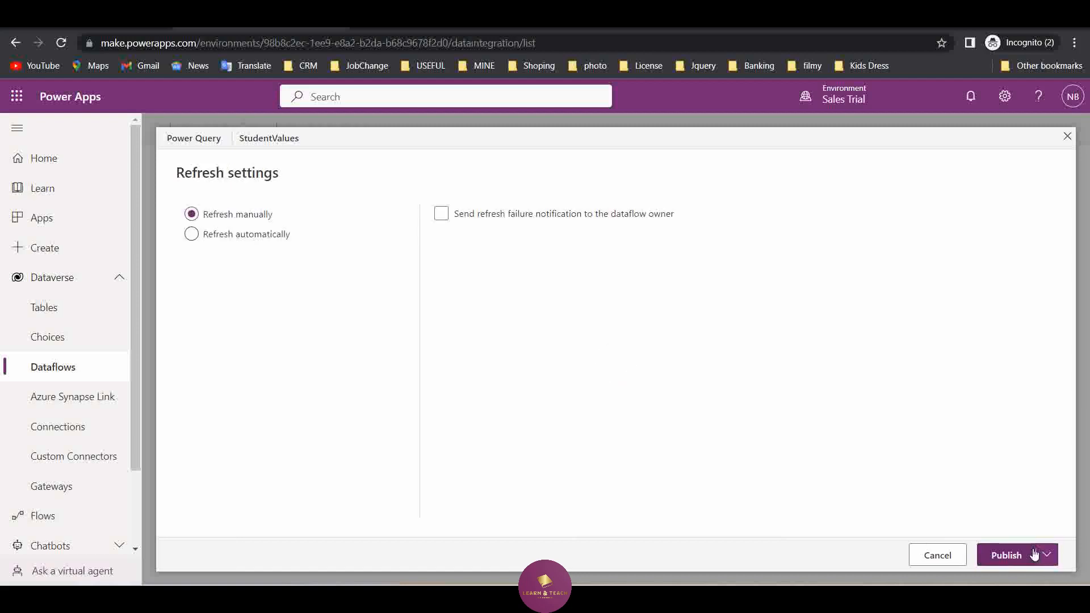
left_click(1045, 554)
left_click(1007, 510)
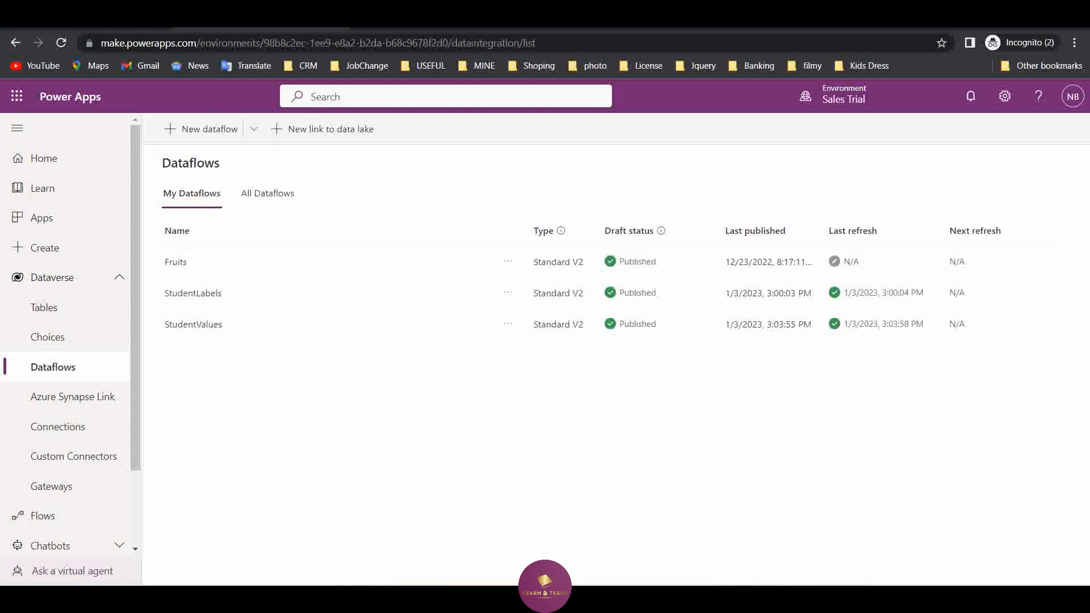
Refresh the Students list in Dynamics 365 to check the newly imported records, and return to Power Apps
left_click(803, 548)
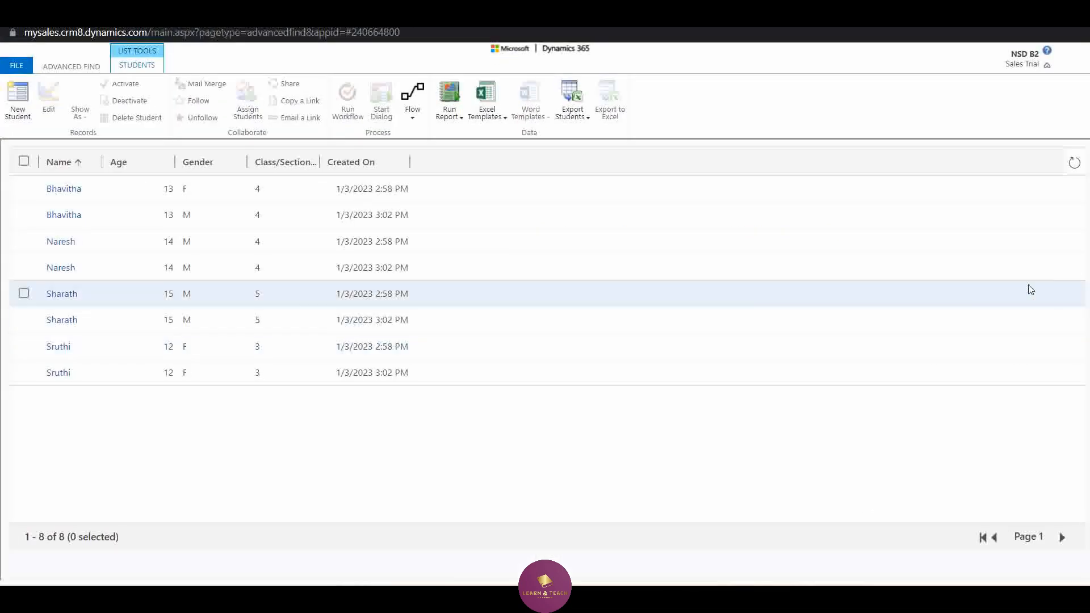
left_click(1076, 165)
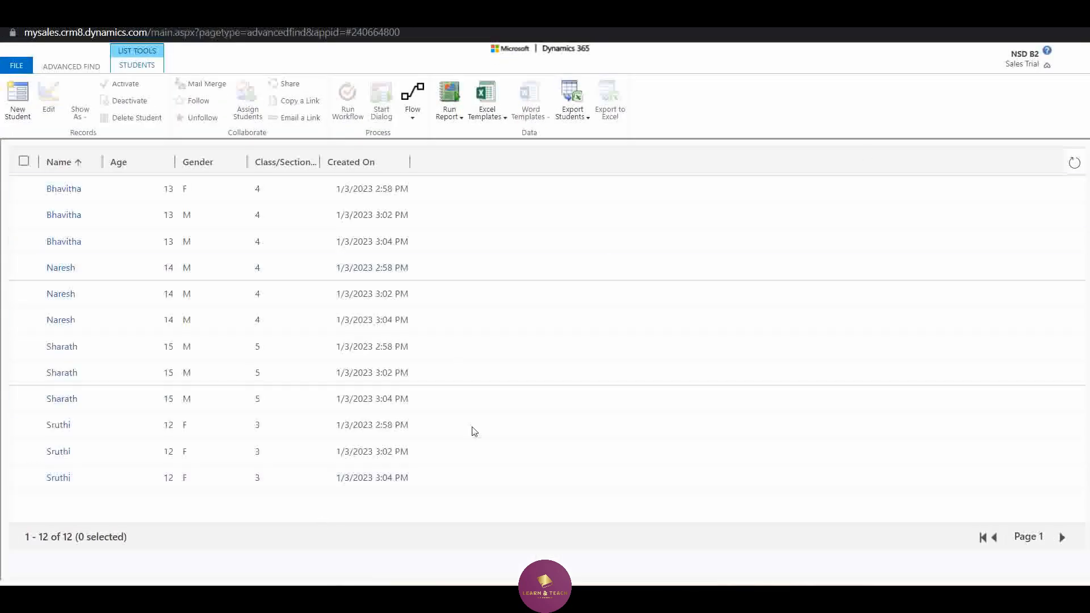
key("ctrl+l")
left_click(1008, 12)
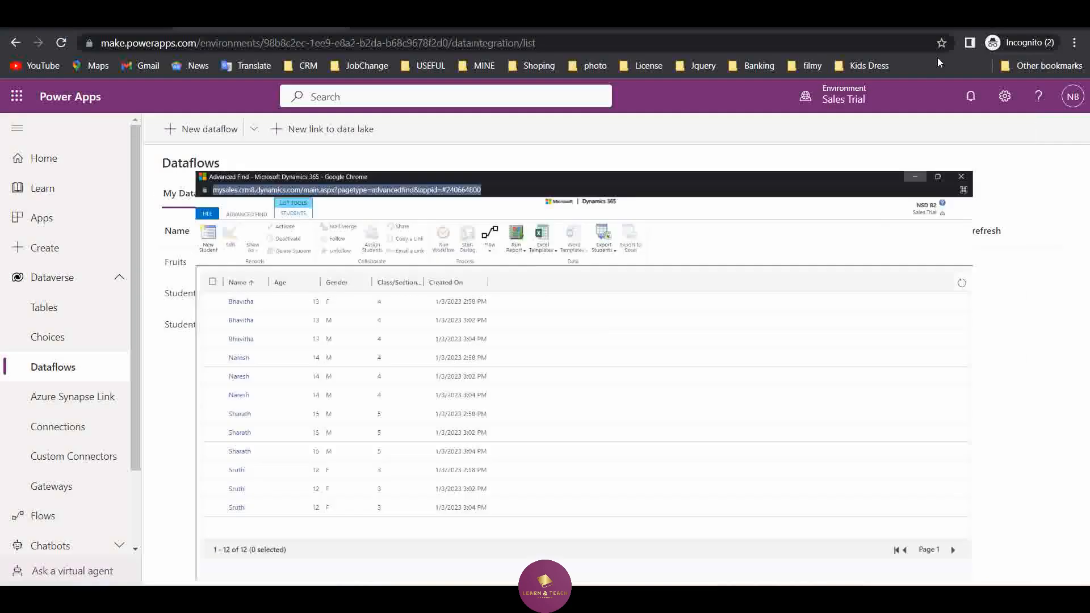
Edit the StudentValues dataflow and replace its source file with an upload of the StudentLabels workbook
left_click(509, 325)
left_click(518, 350)
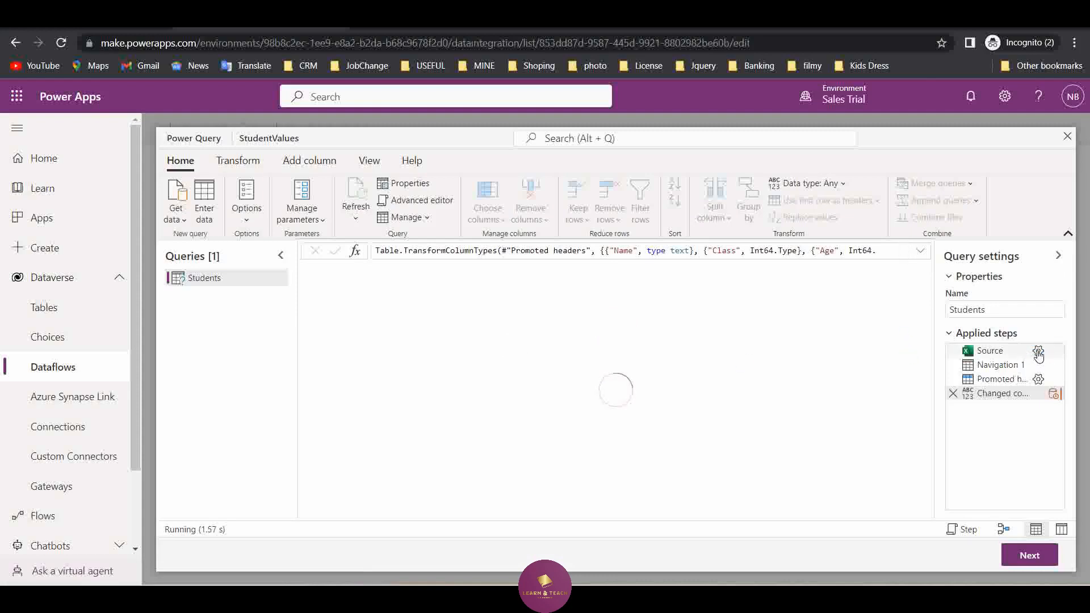
left_click(1038, 351)
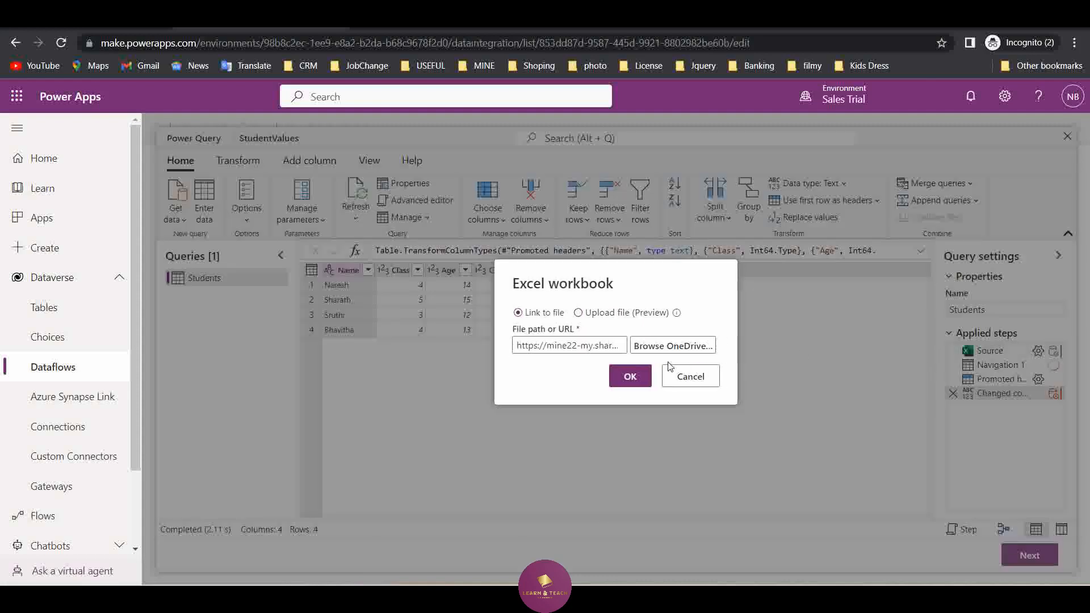
left_click(617, 313)
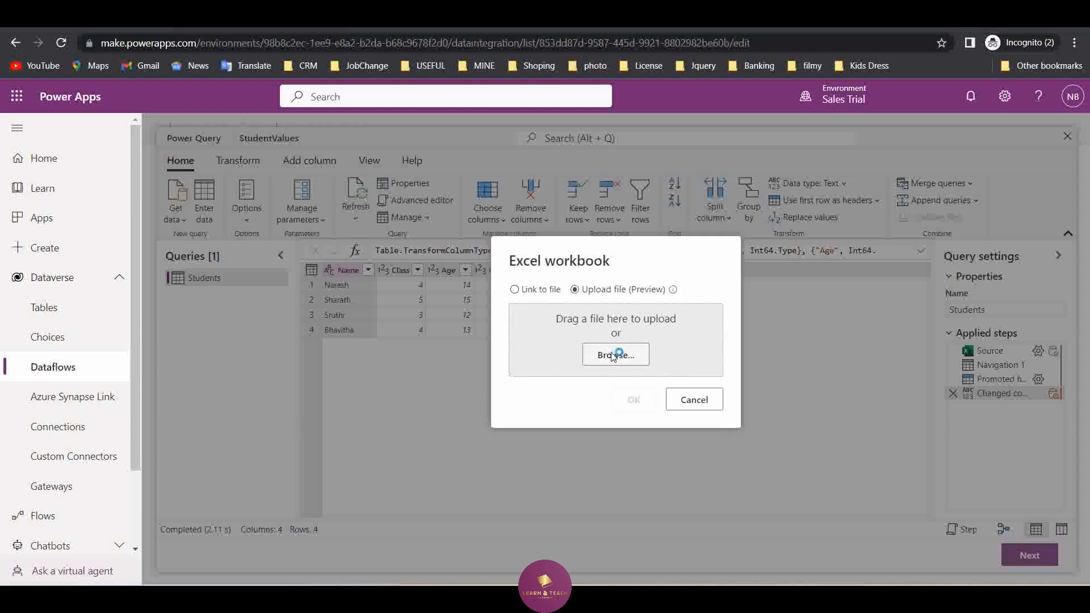
left_click(615, 354)
left_click(207, 119)
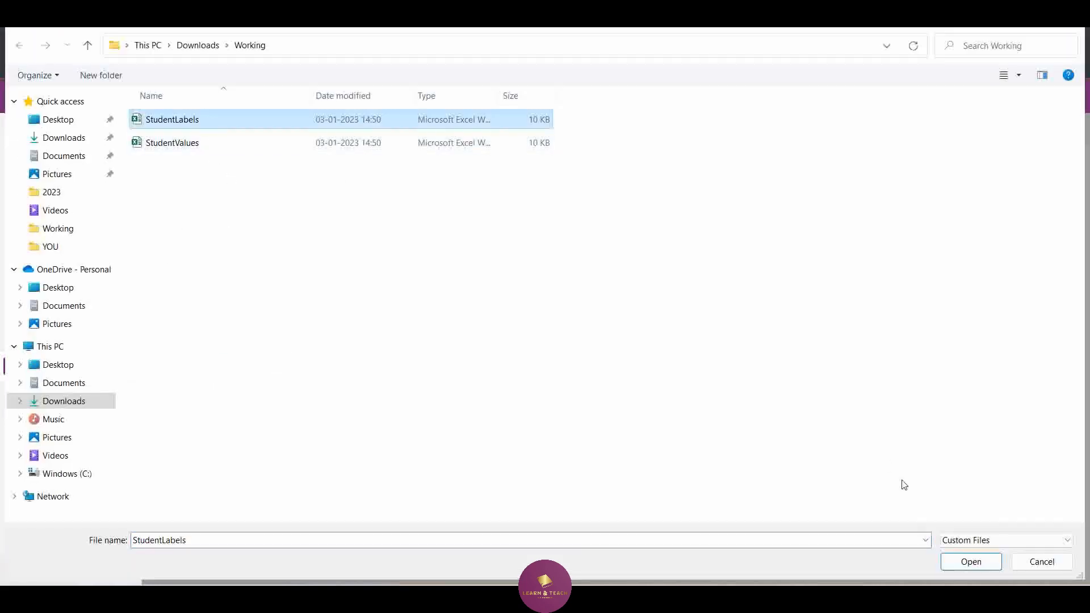
left_click(943, 560)
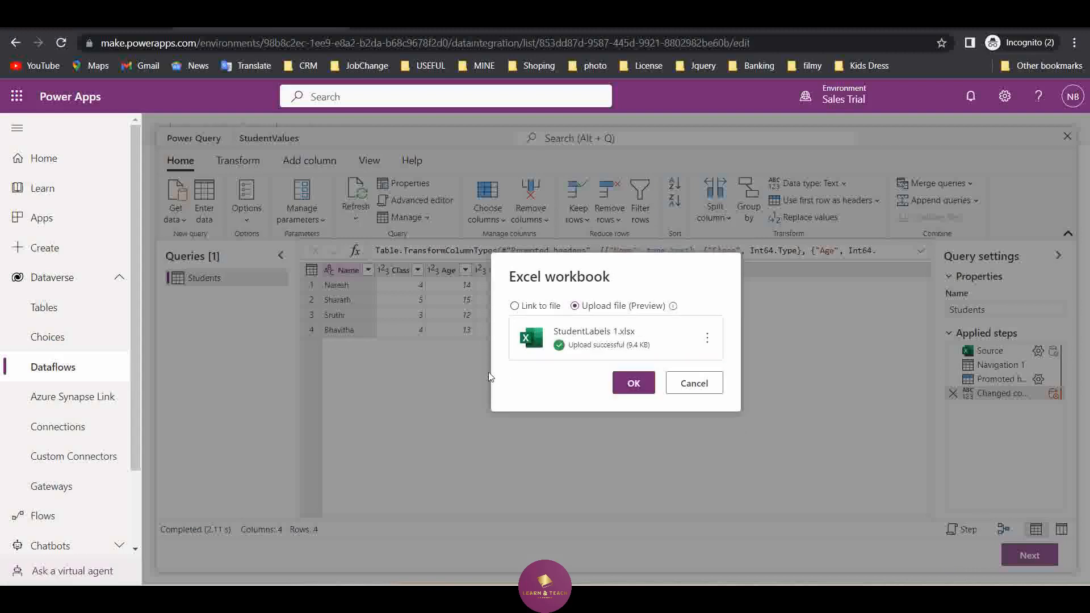
left_click(645, 381)
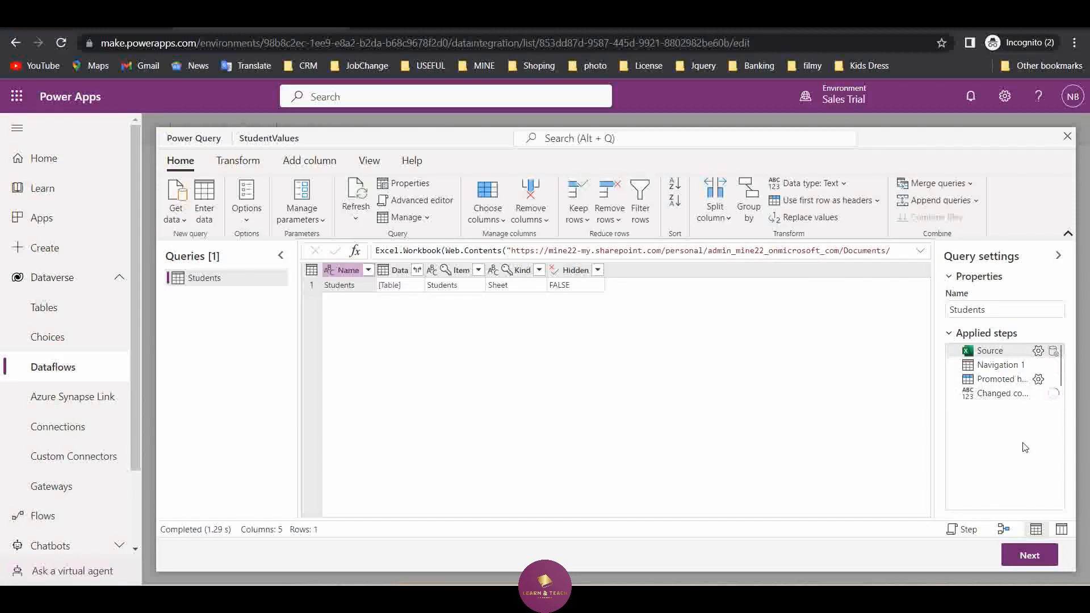
Insert a step after the promoted headers that replaces the value M with 0 in the Gender column
left_click(1002, 395)
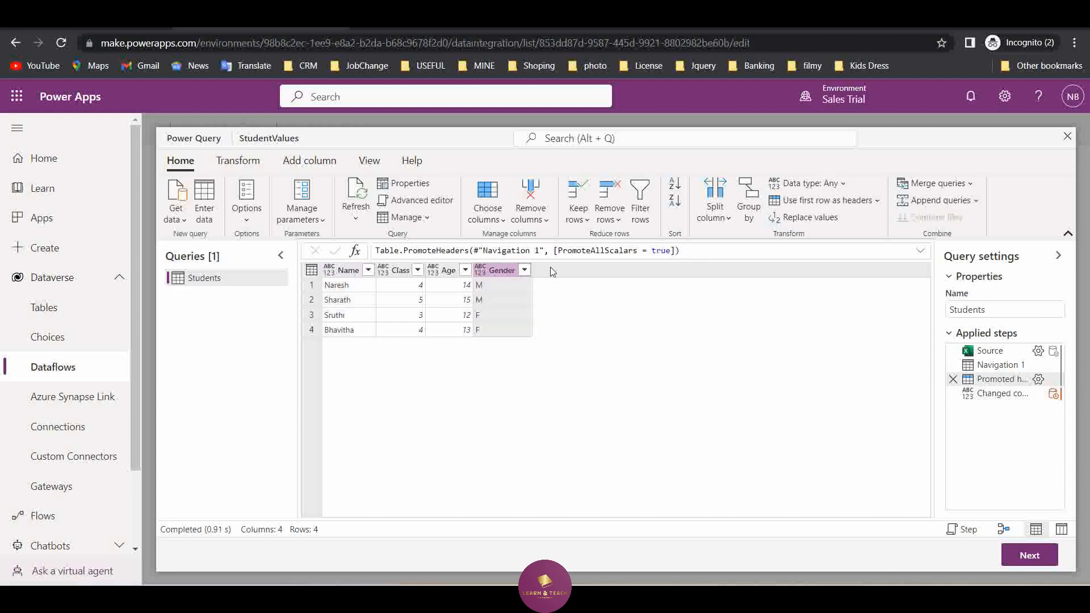
double_click(496, 268)
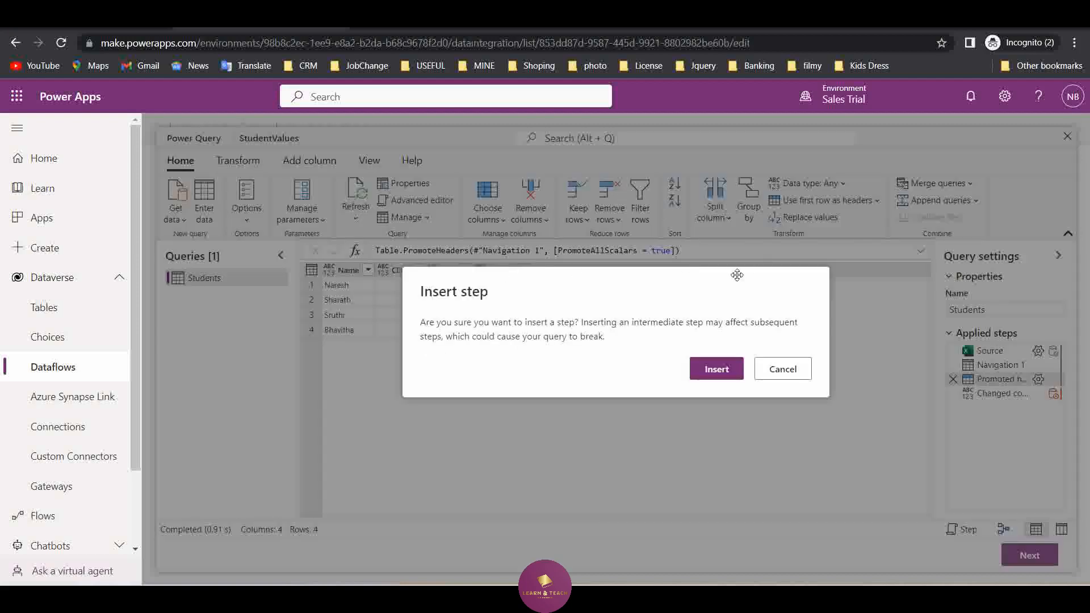
left_click(783, 369)
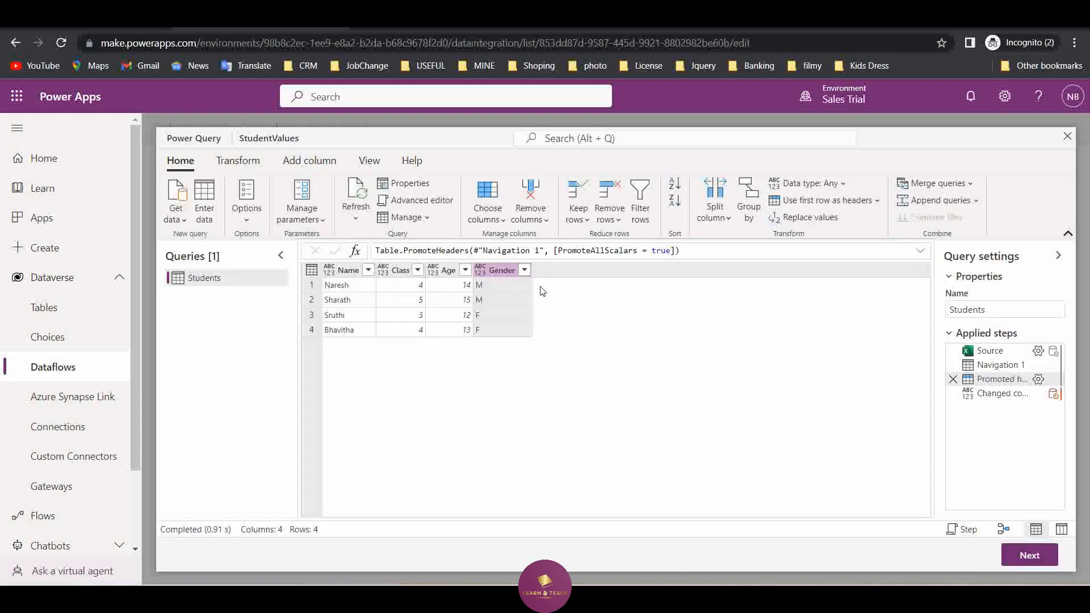
left_click(784, 224)
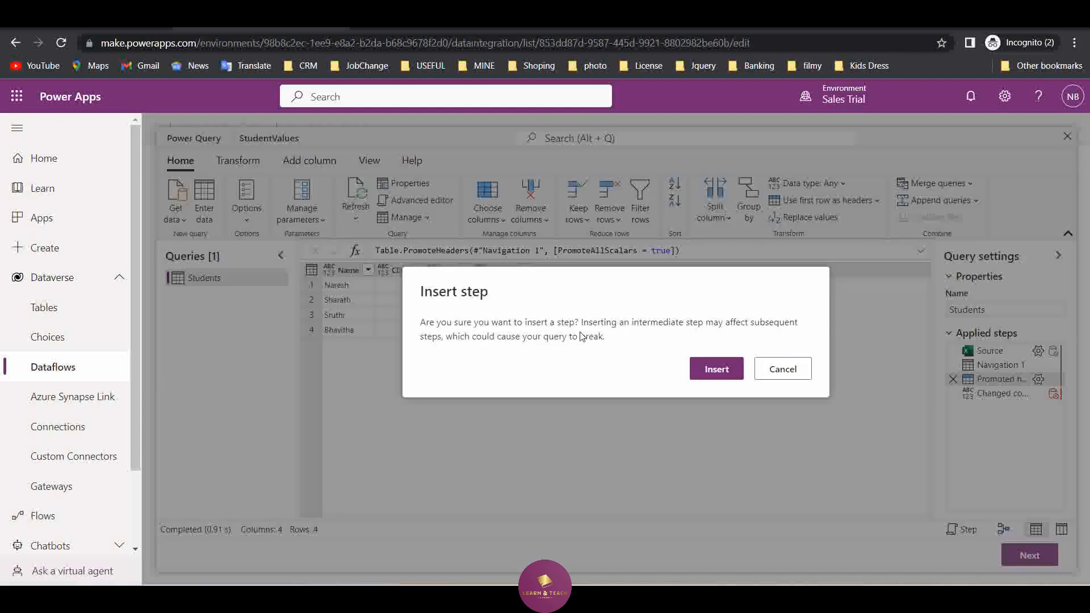
left_click(716, 370)
left_click(623, 324)
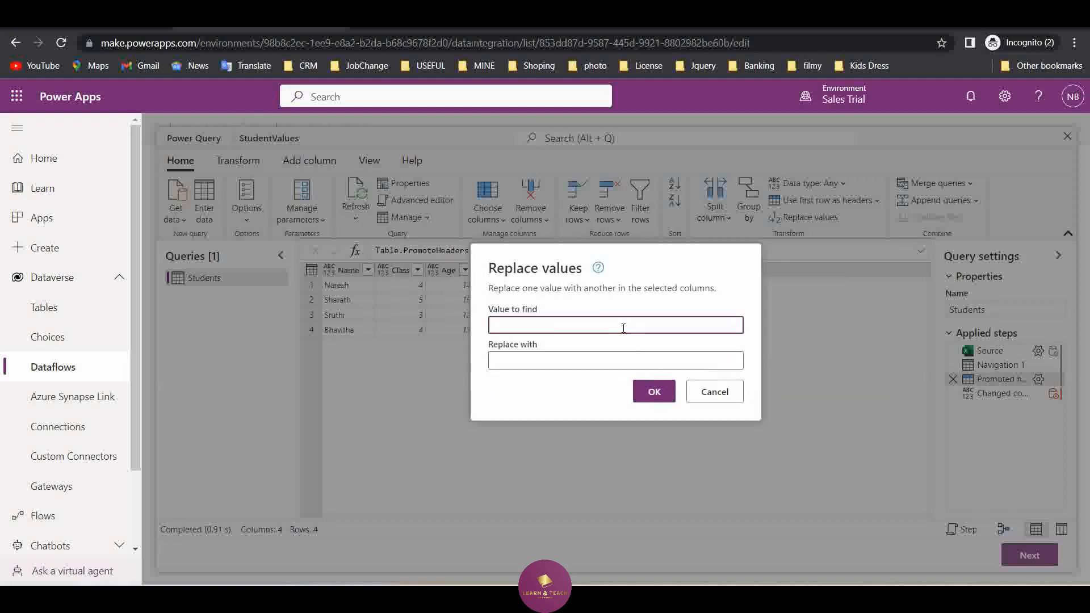
type("M")
left_click(545, 362)
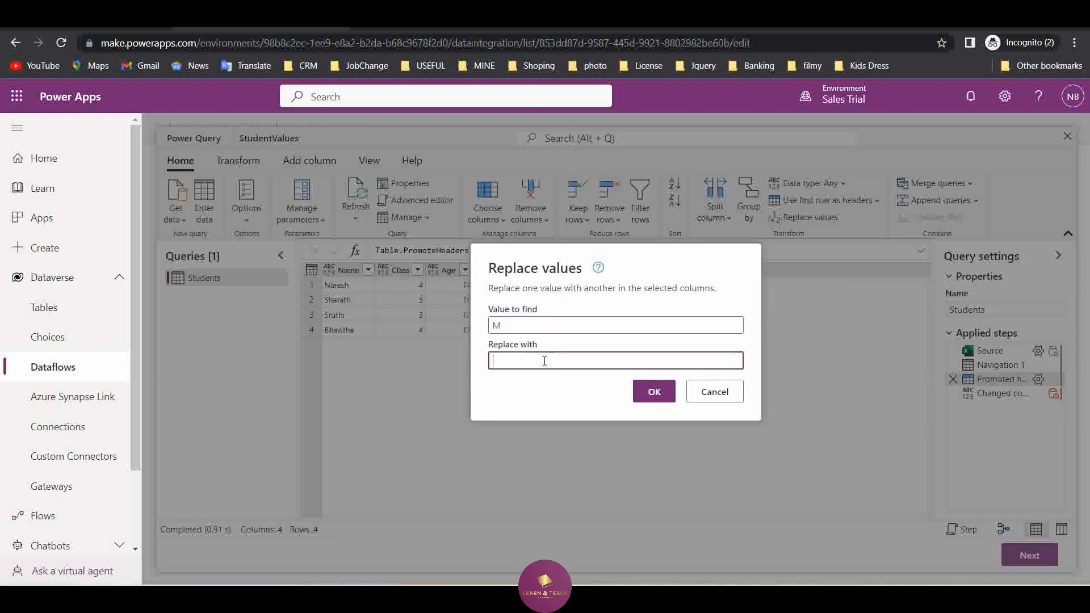
type("0")
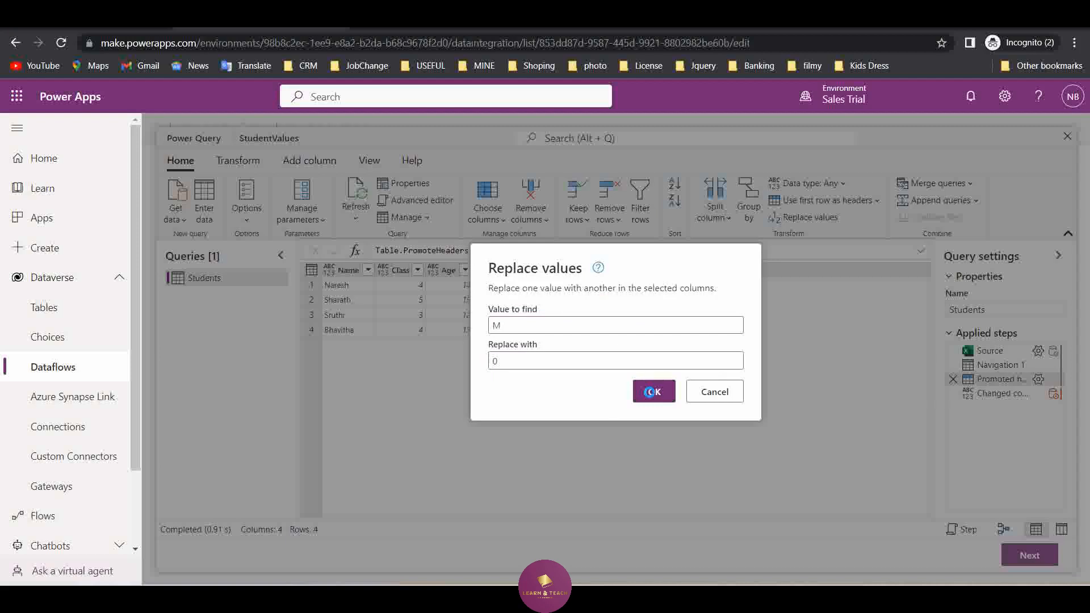
left_click(647, 398)
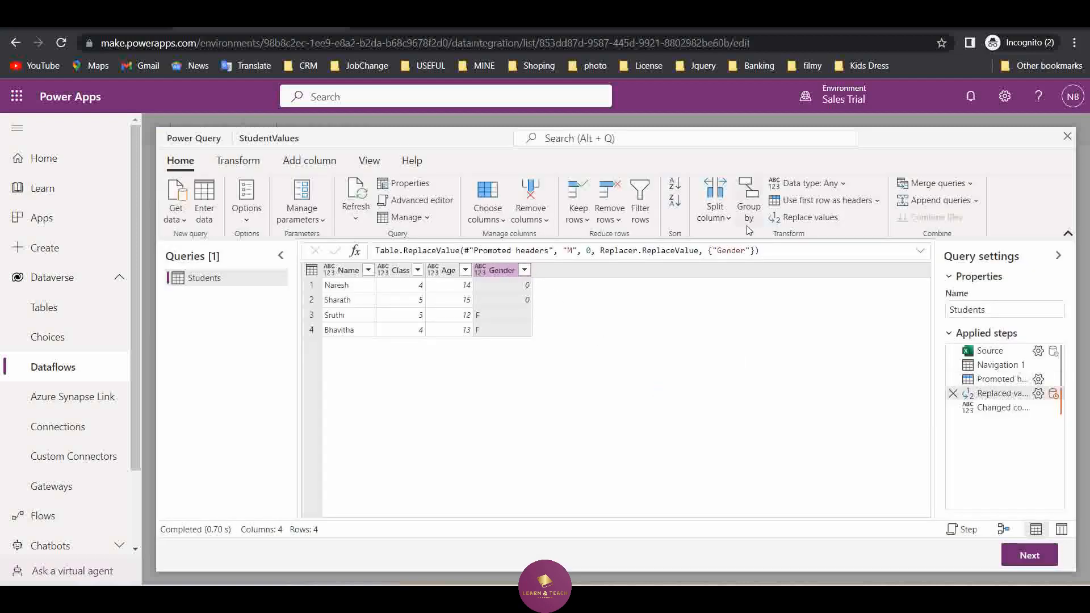
Insert another replacement step in the Gender column that changes the value F to 1
left_click(805, 218)
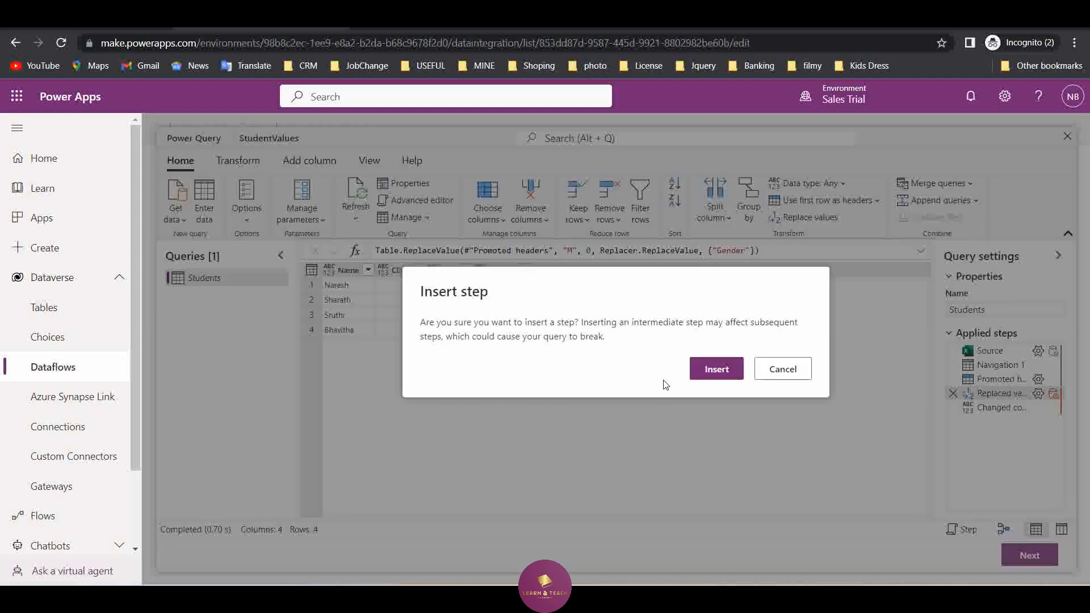
left_click(709, 374)
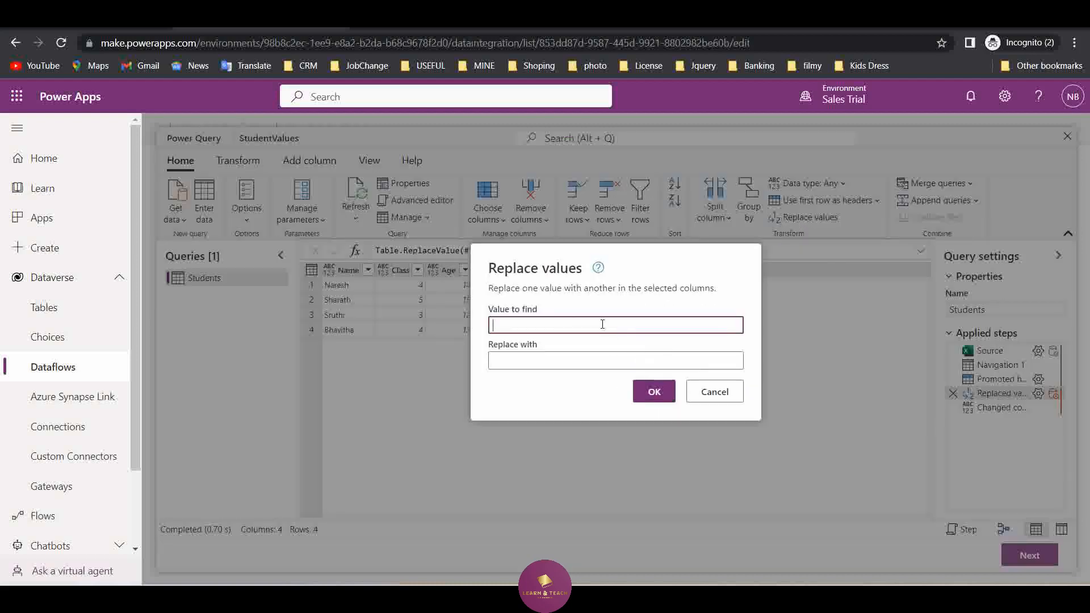
type("F")
left_click(545, 356)
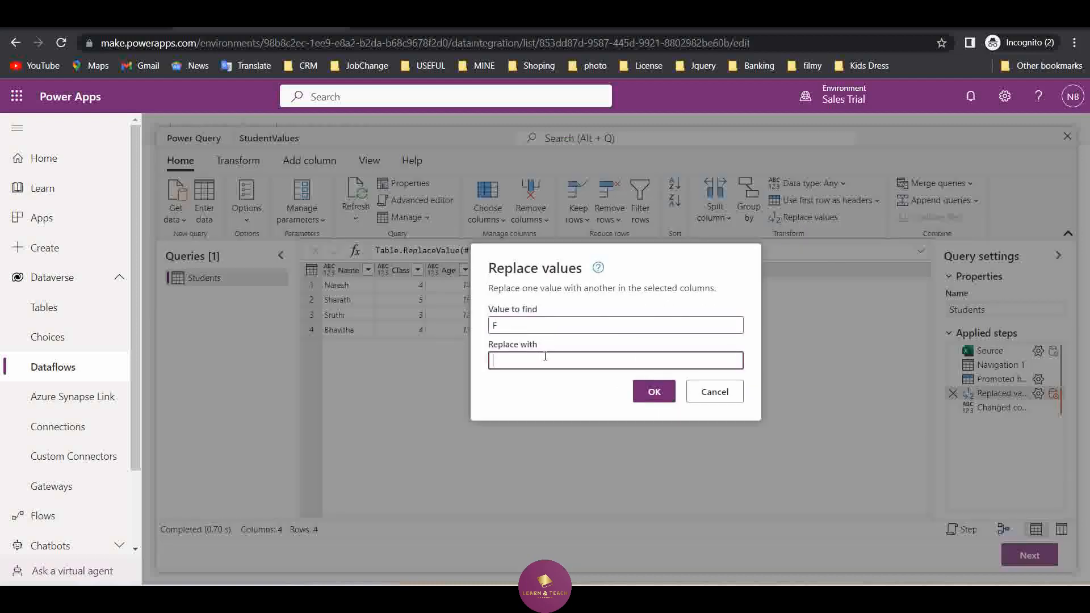
type("1")
left_click(649, 394)
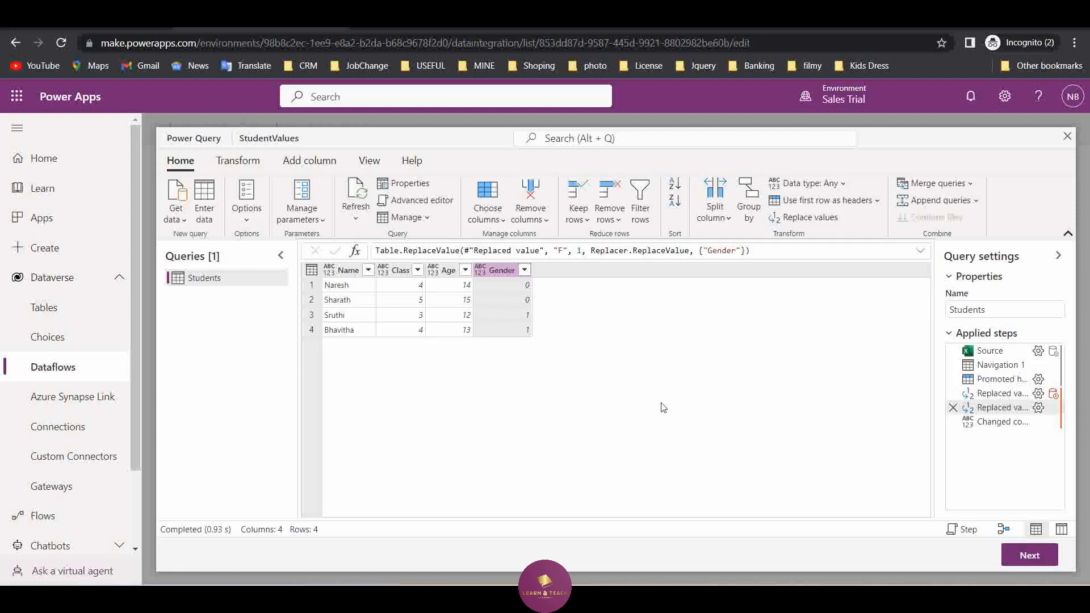
Accept the existing column mapping to the Student table and publish the StudentValues dataflow immediately
left_click(1036, 555)
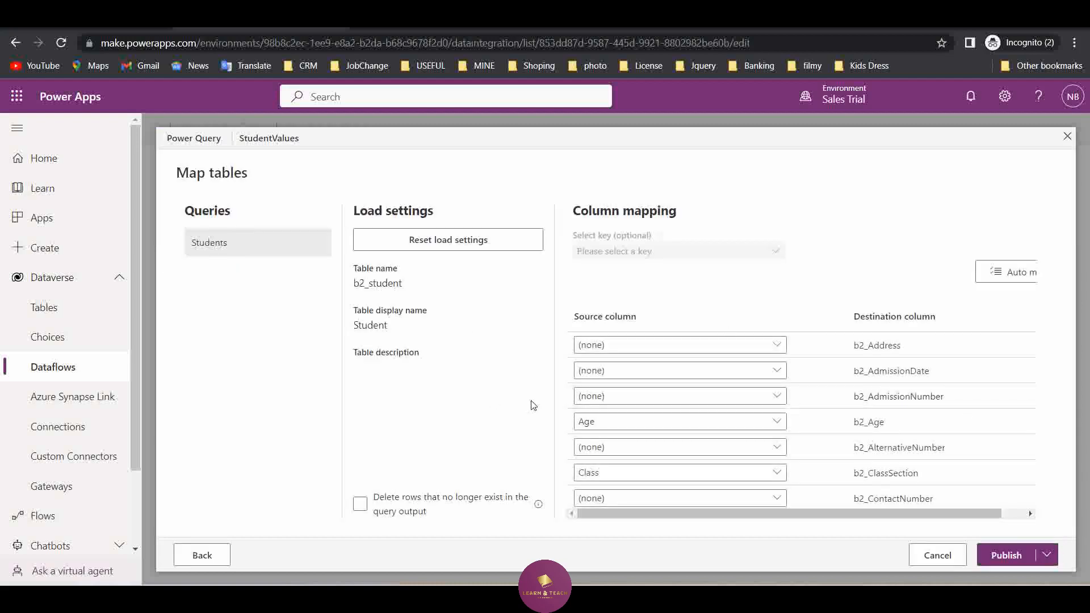
left_click(1047, 556)
left_click(1026, 501)
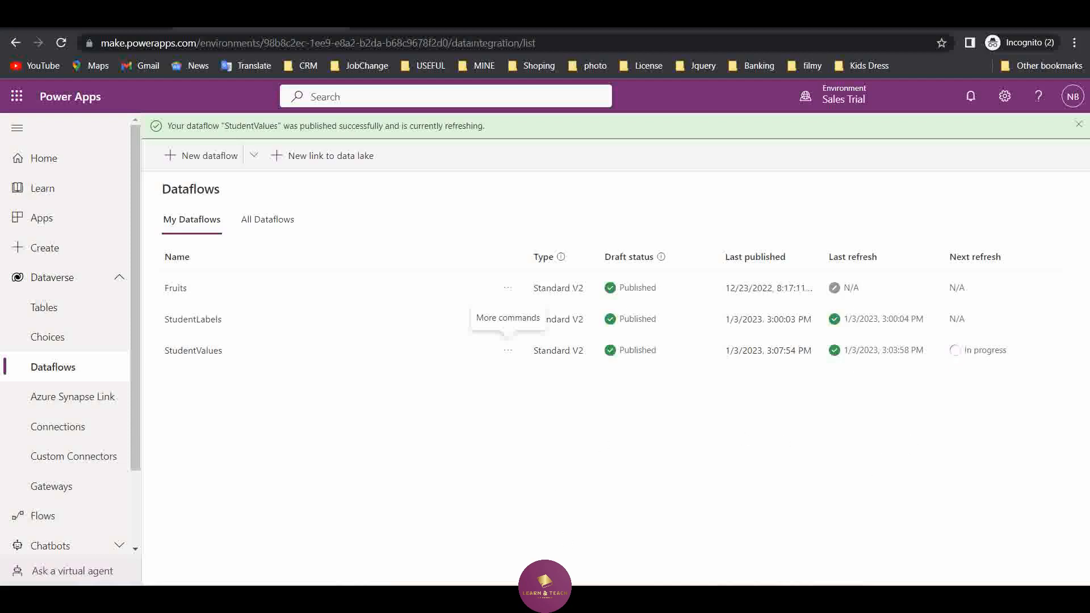
Switch to the Dynamics 365 Students list, refresh it to check the Gender of the imported records, and return to Power Apps
left_click(769, 540)
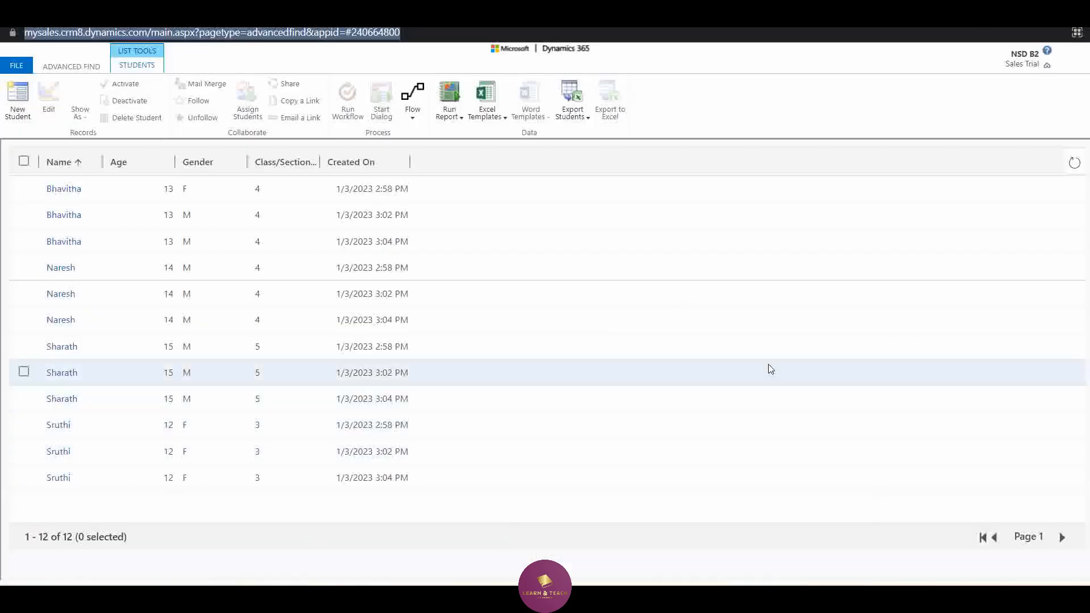
left_click(1076, 165)
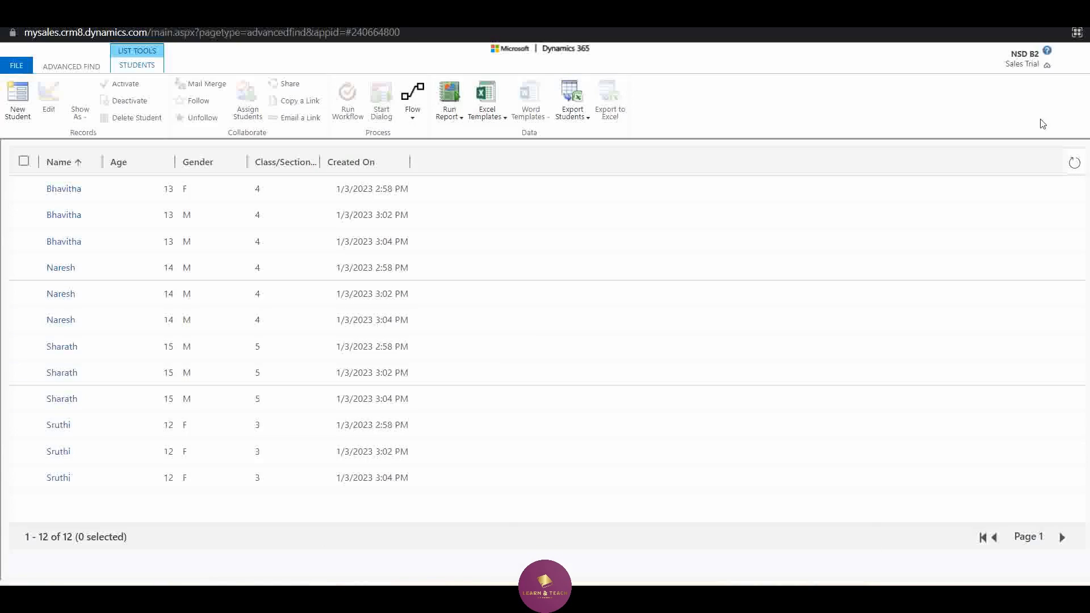
left_click(1009, 15)
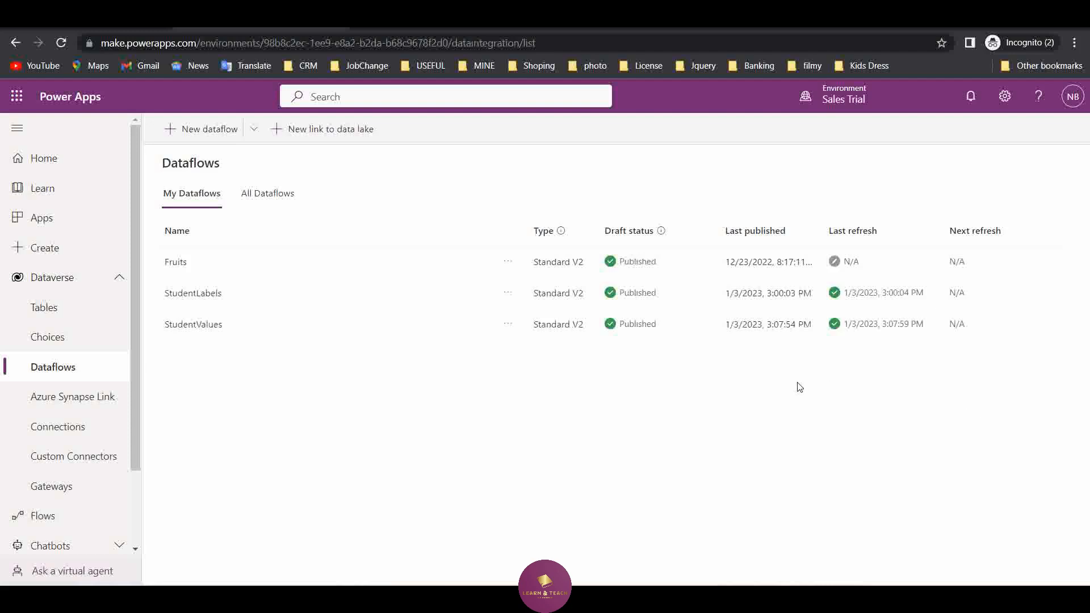
mouse_move(522, 594)
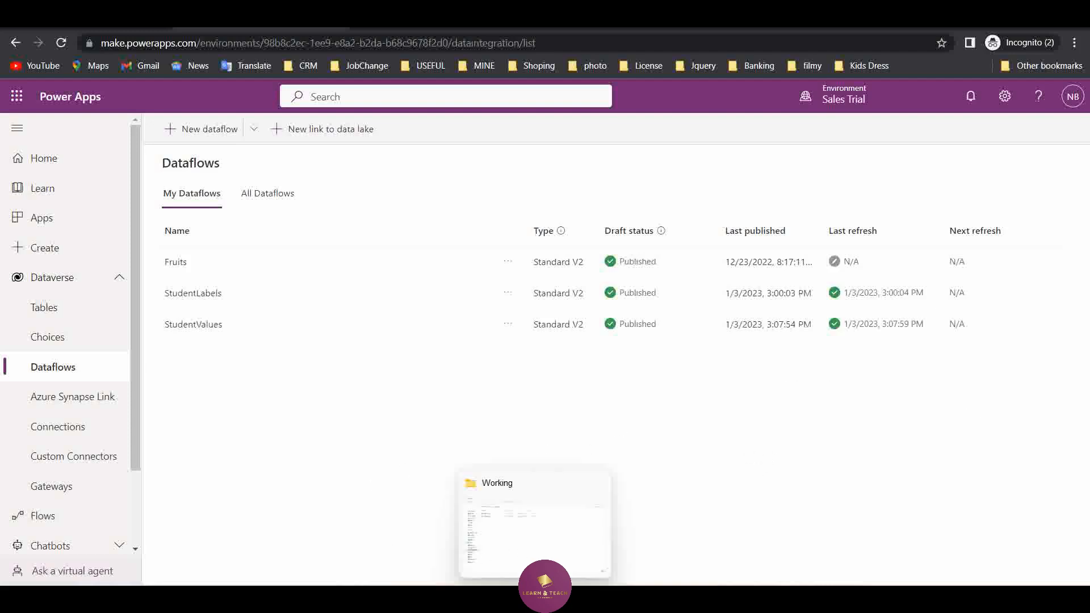
left_click(767, 559)
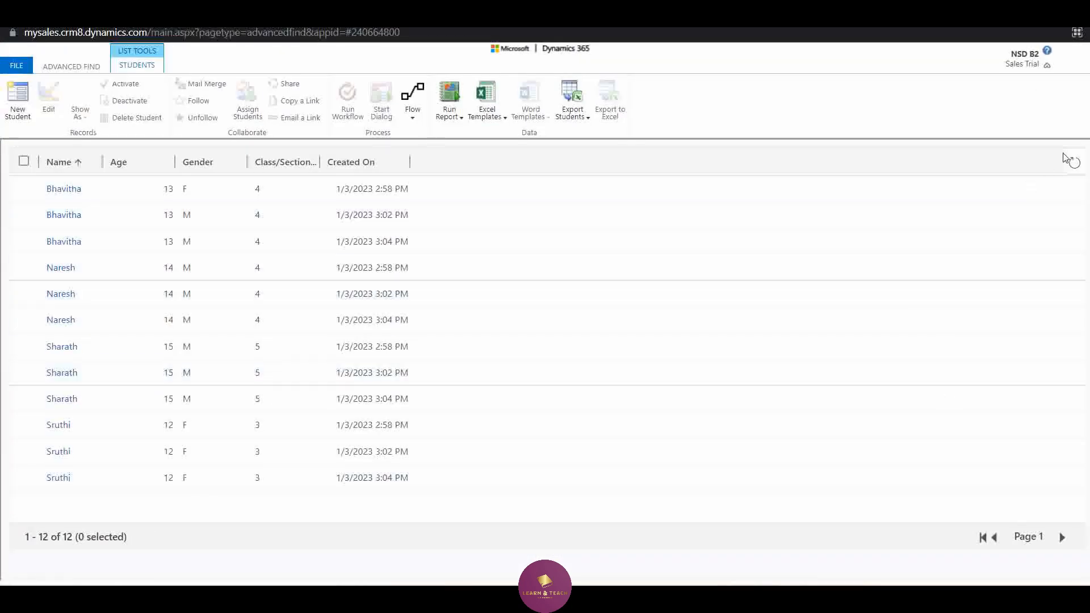
left_click(1074, 162)
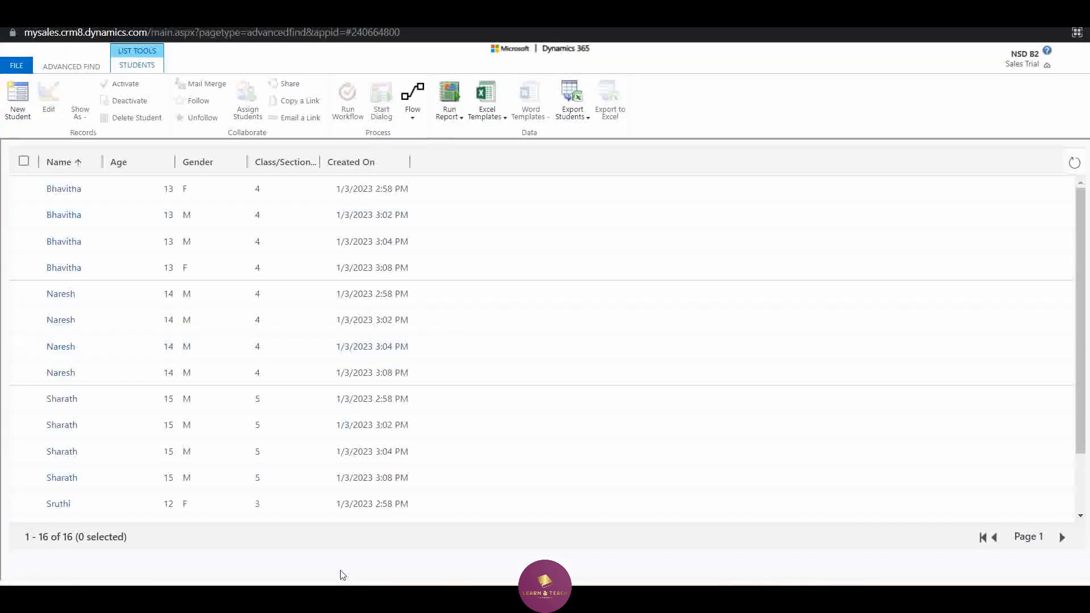
left_click(1001, 19)
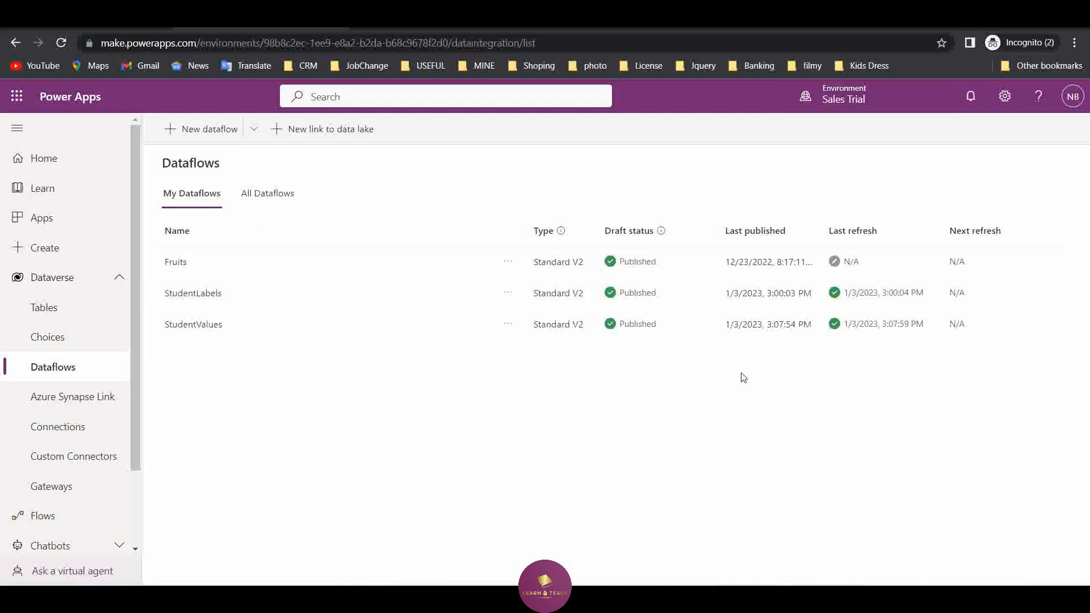
Edit the StudentValues dataflow to delete rows that no longer exist in the query output, and publish it immediately
left_click(509, 324)
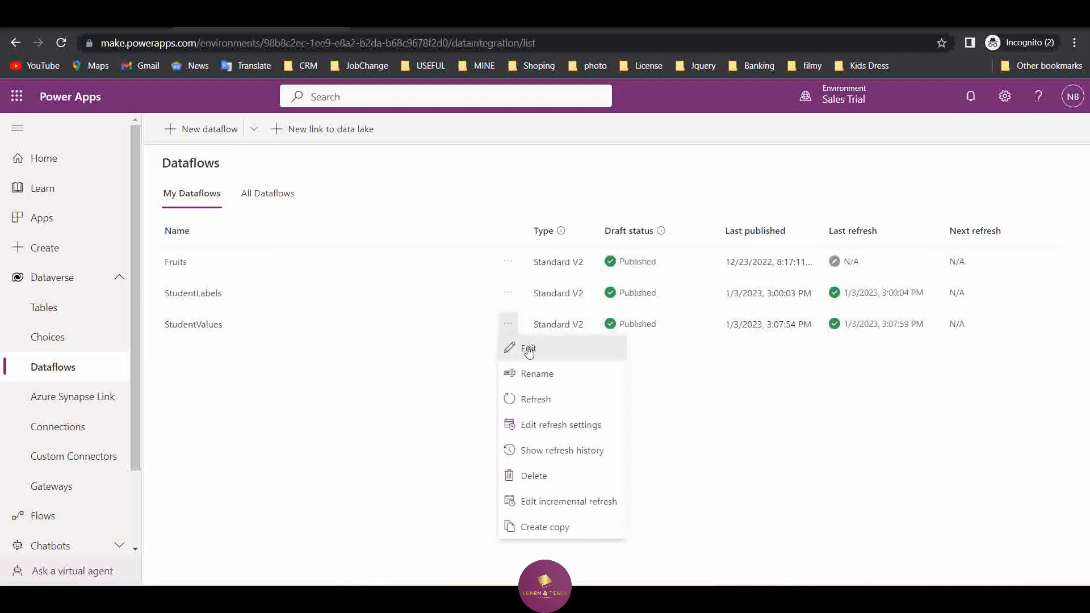
left_click(523, 344)
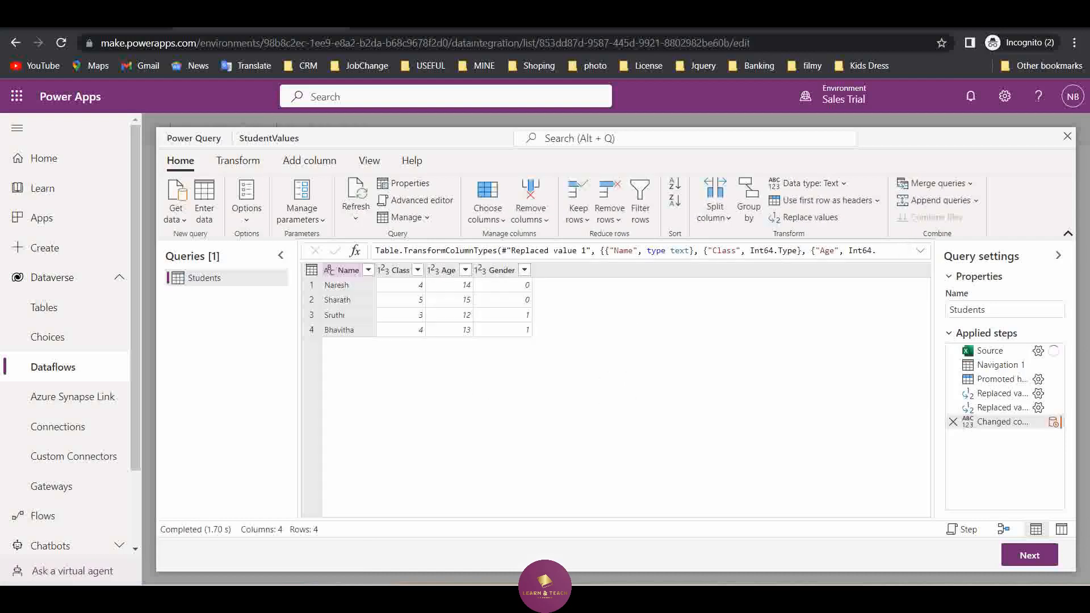
left_click(1037, 561)
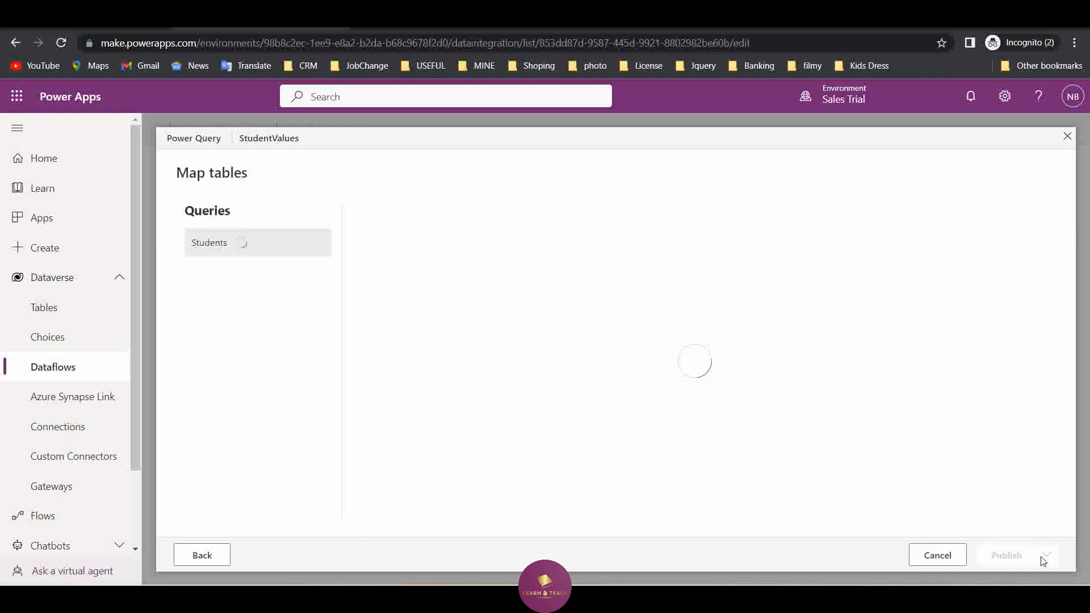
left_click(360, 503)
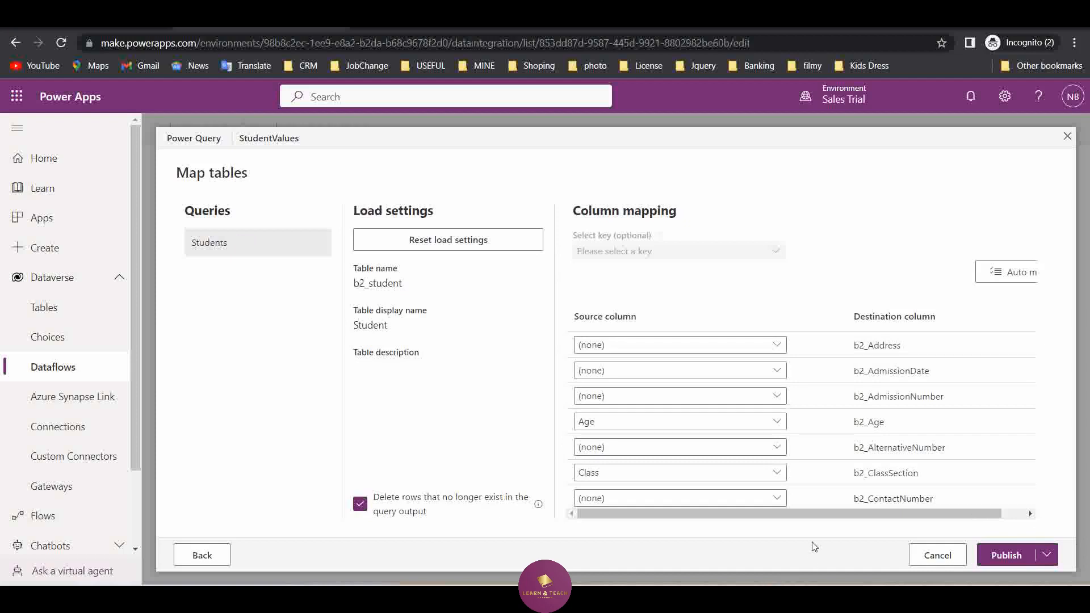
left_click(1047, 555)
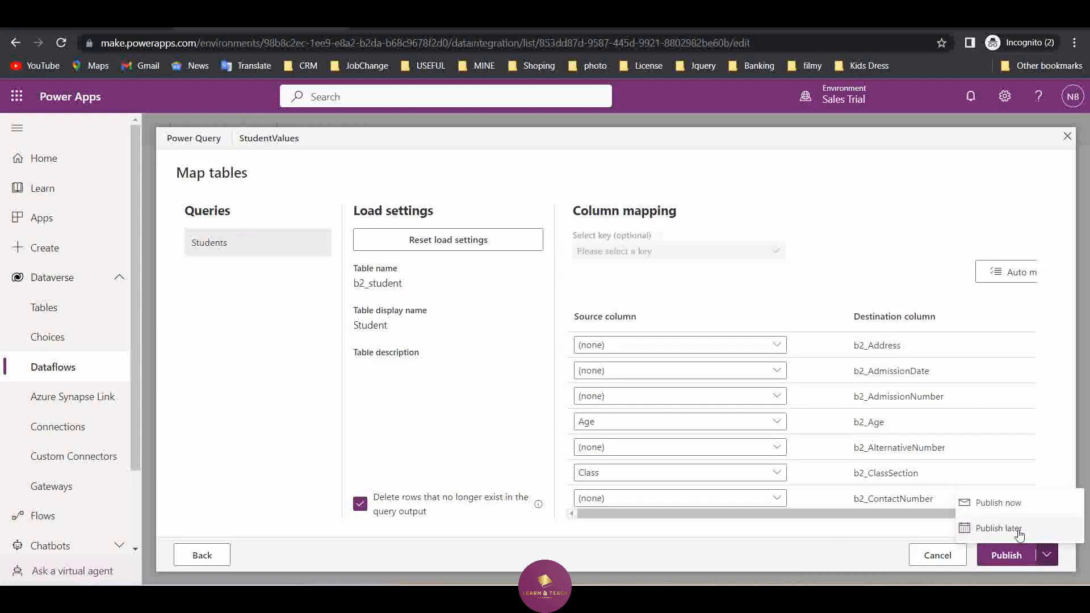
left_click(1027, 507)
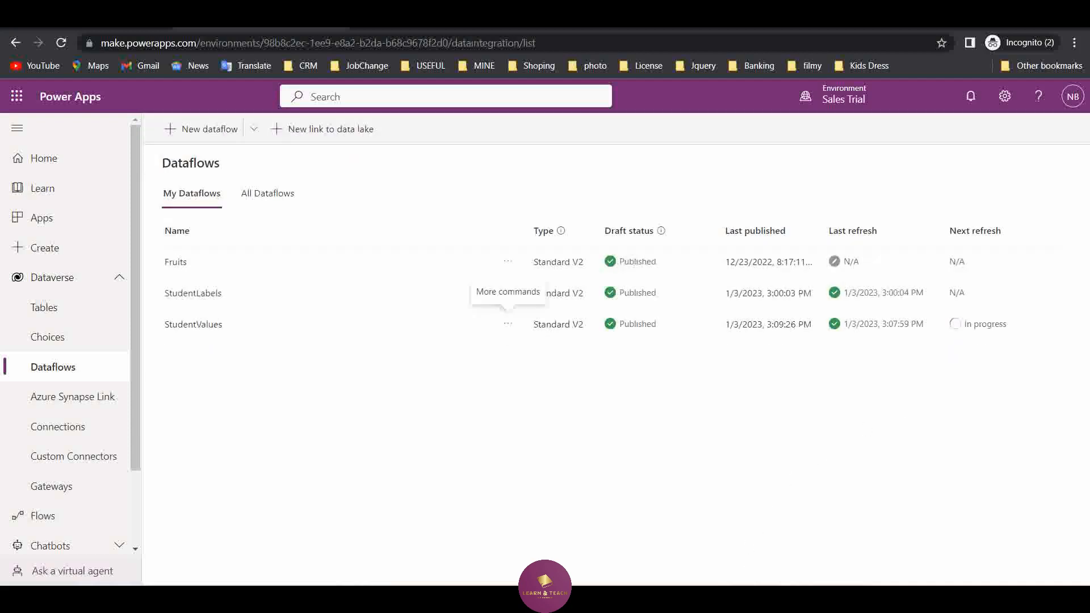
Switch to the Dynamics 365 Students list and refresh it once the dataflow run completes to check the remaining records
left_click(789, 528)
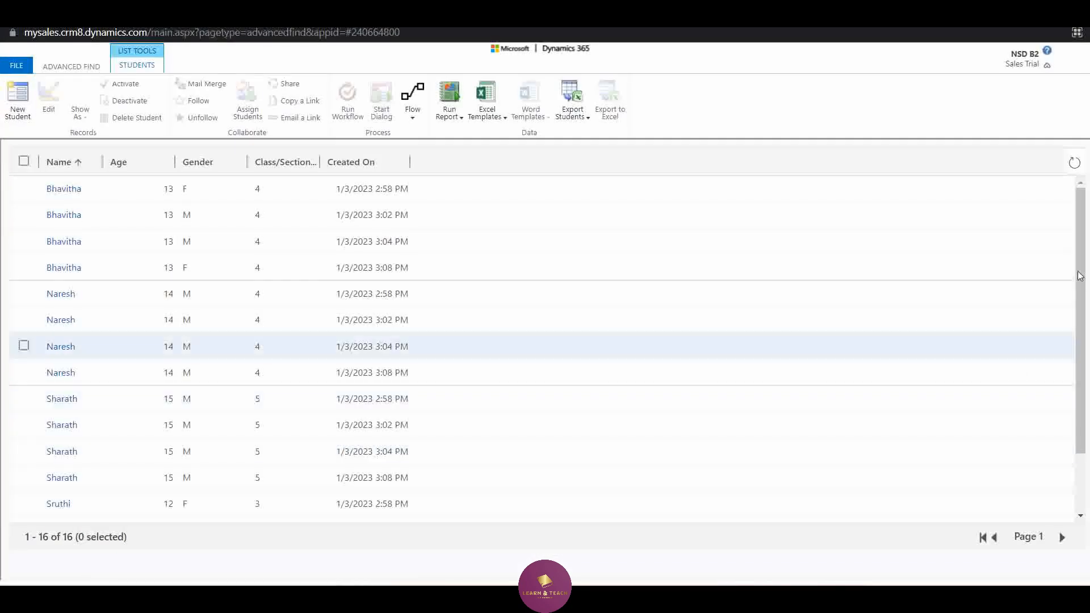
left_click(1074, 164)
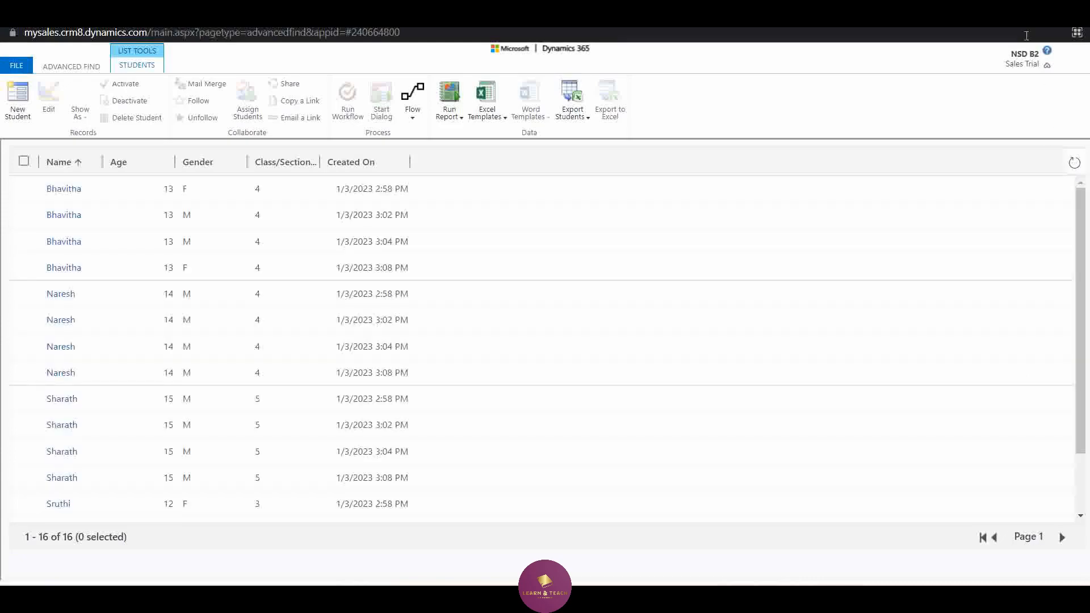
left_click(1015, 11)
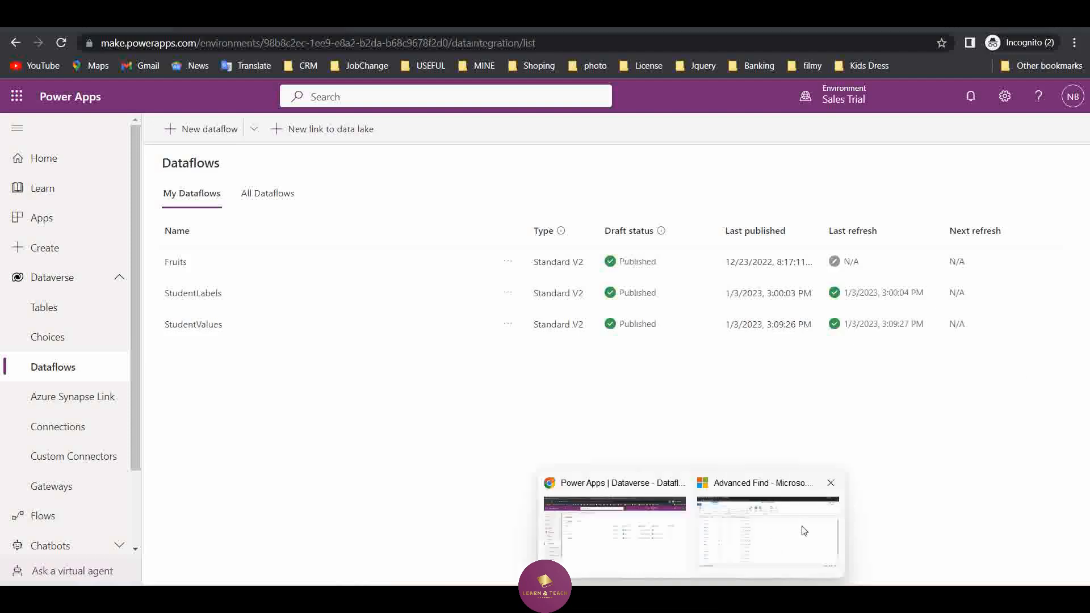
left_click(814, 539)
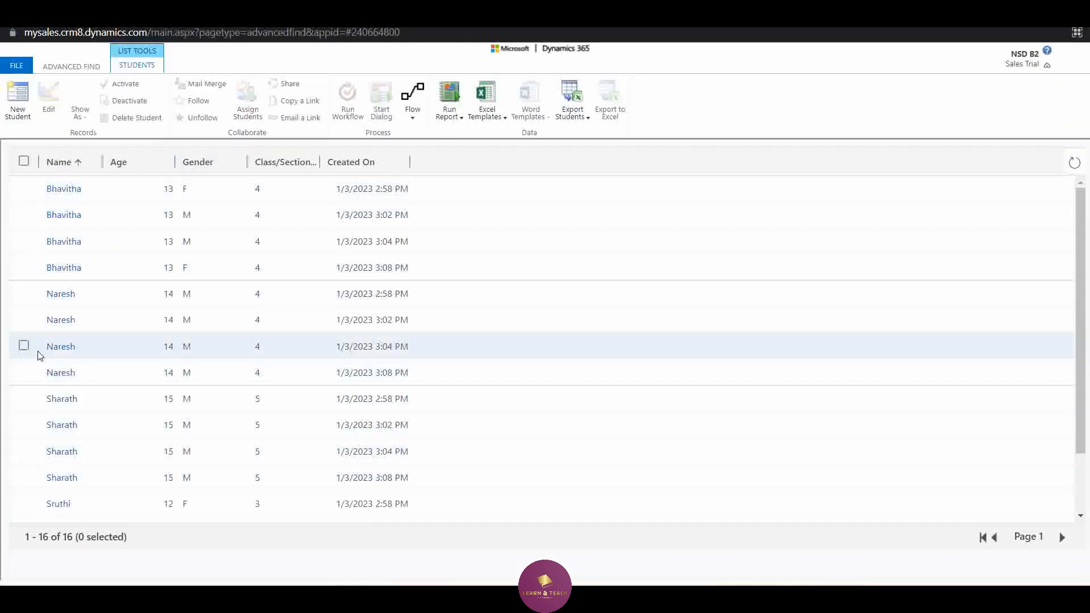
scroll(73, 347, "down", 2)
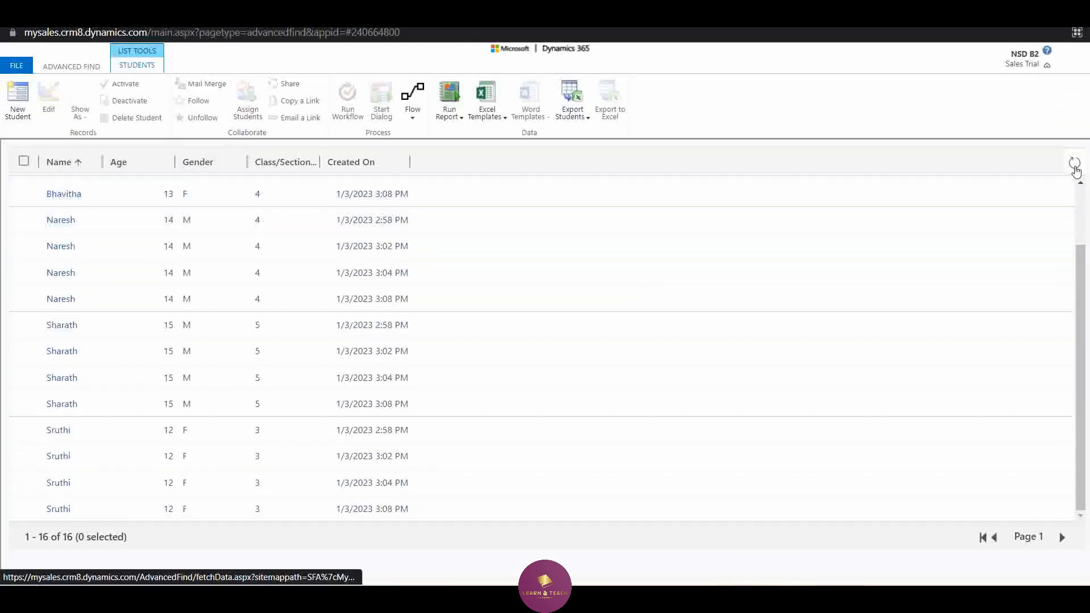
left_click(1074, 165)
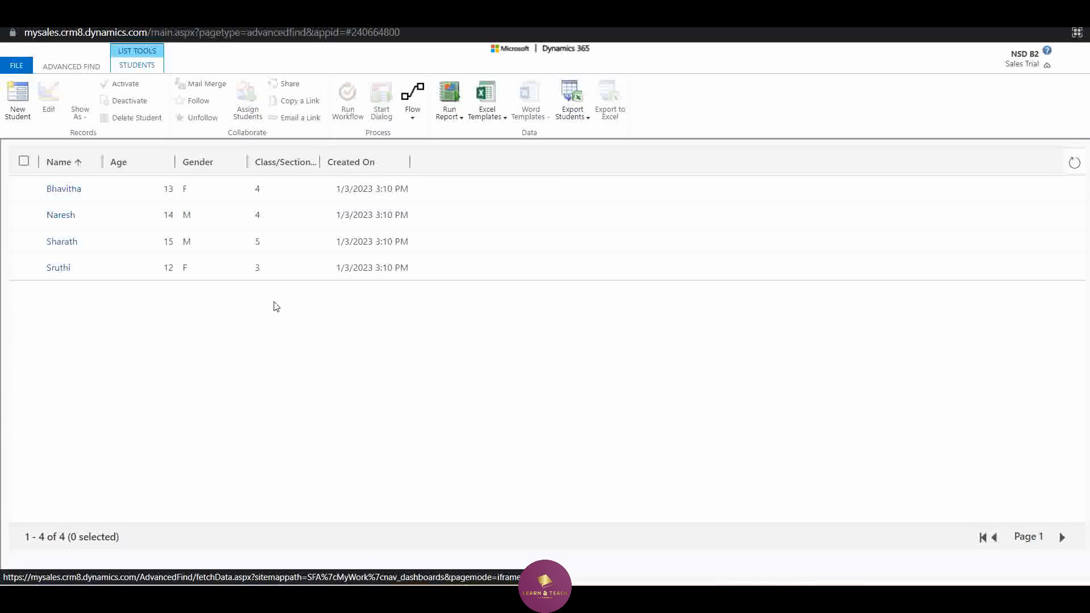